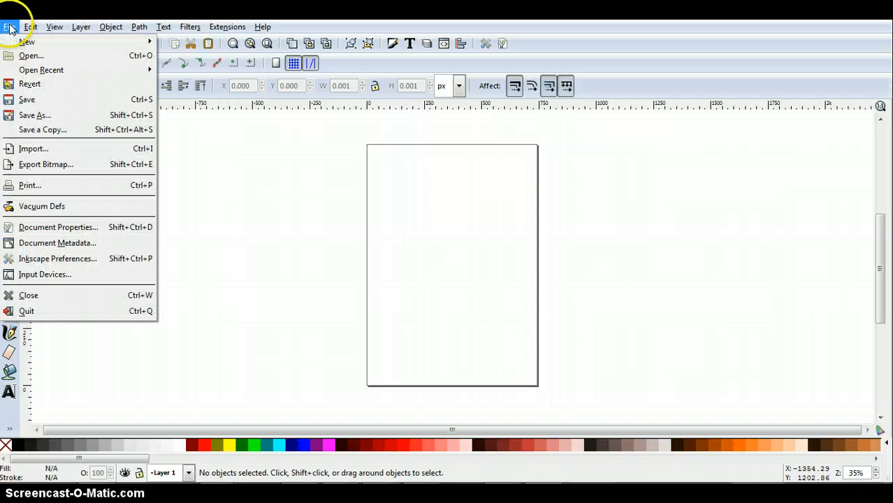
Step: Import the JPG photo of the girl standing in the river into the blank document
{"action": "left_click", "coordinate": [35, 151]}
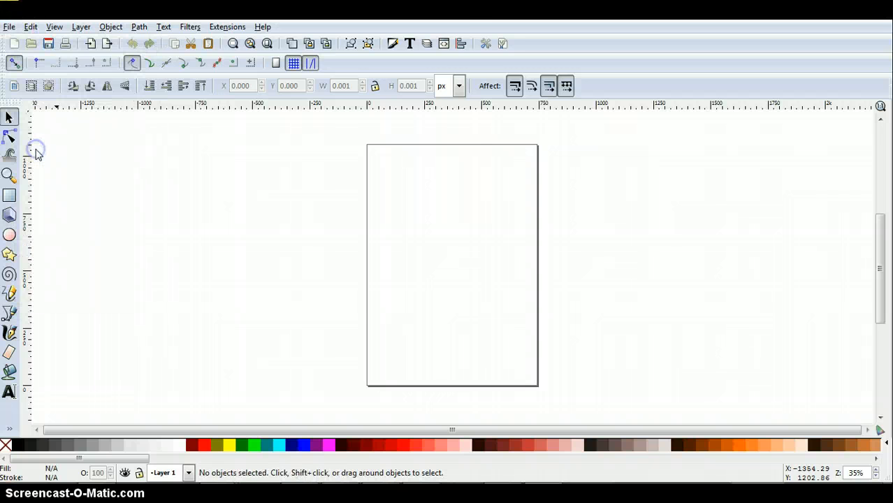
{"action": "double_click", "coordinate": [83, 125]}
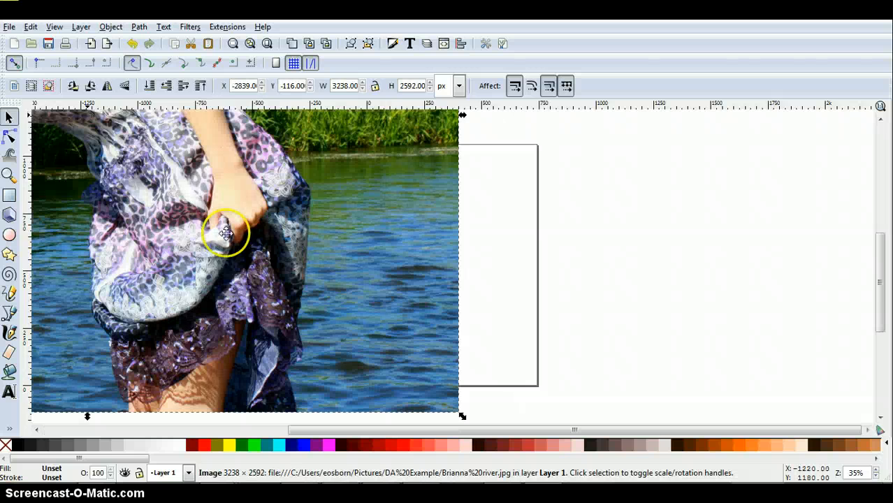
Step: Move the imported photo across the page and scale it proportionally to about 3161 by 2530 px
{"action": "left_click_drag", "start_coordinate": [269, 253], "coordinate": [610, 262]}
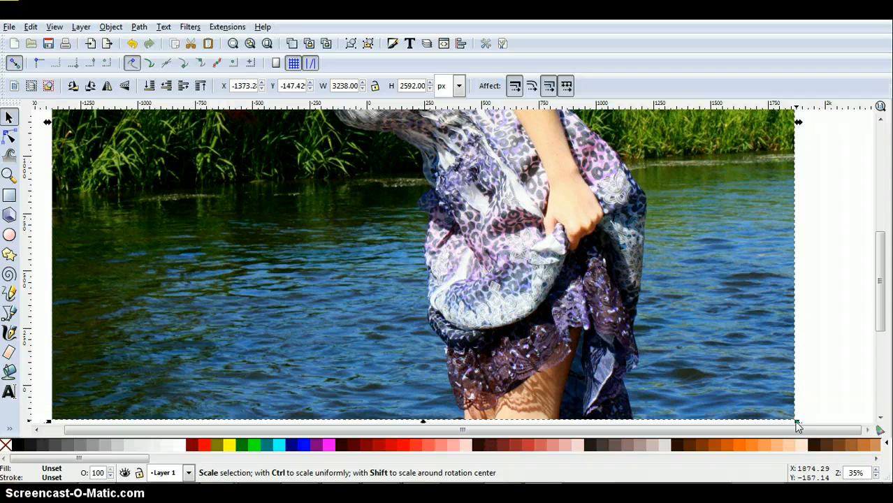
{"action": "key", "text": "ctrl"}
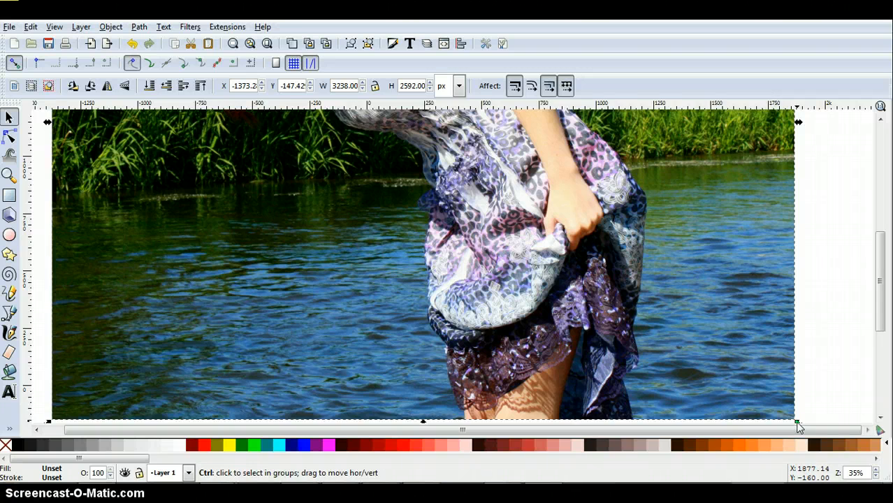
{"action": "left_click_drag", "start_coordinate": [799, 428], "coordinate": [781, 414]}
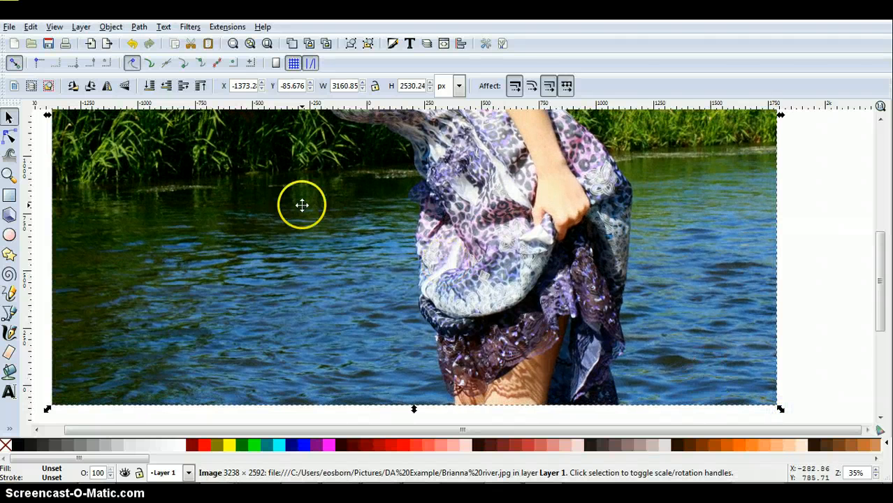
Step: Set the document's page orientation to landscape and fit the page to the selected photo
{"action": "left_click", "coordinate": [9, 26]}
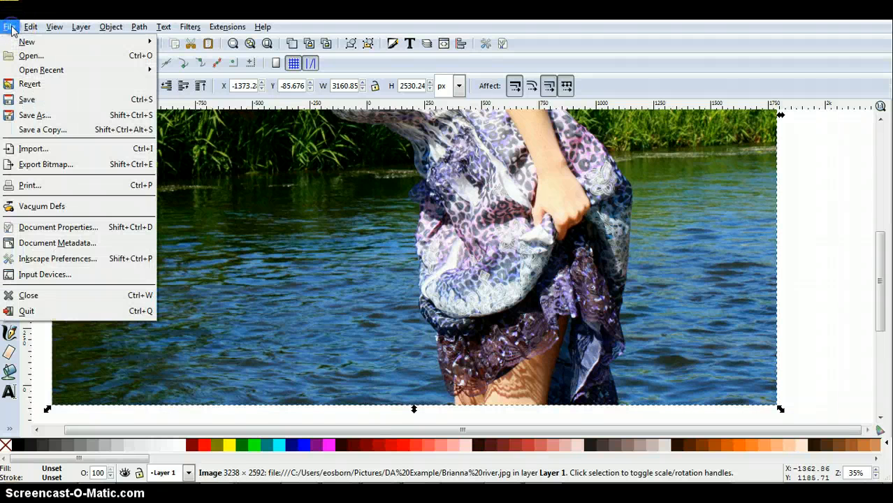
{"action": "left_click", "coordinate": [59, 229]}
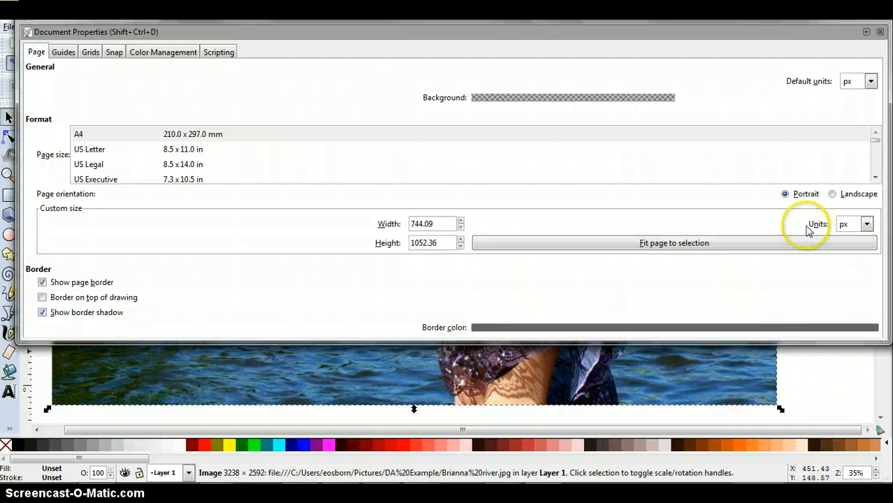
{"action": "left_click", "coordinate": [832, 195]}
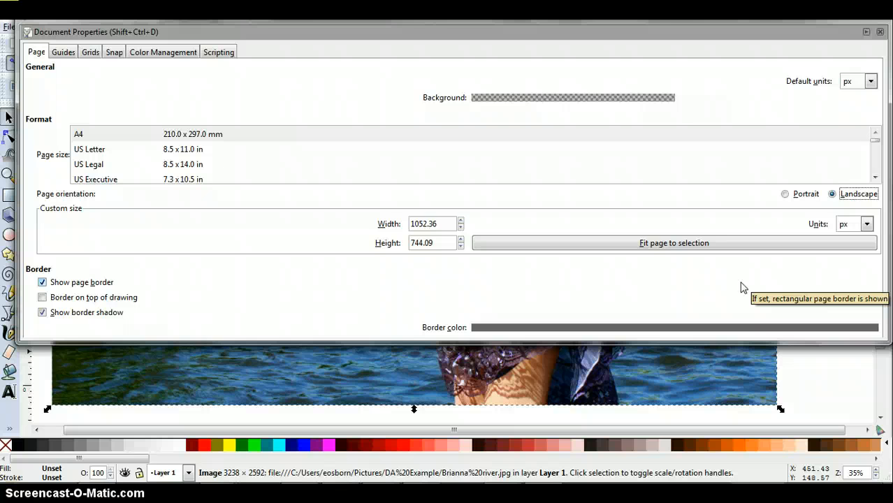
{"action": "left_click", "coordinate": [687, 244]}
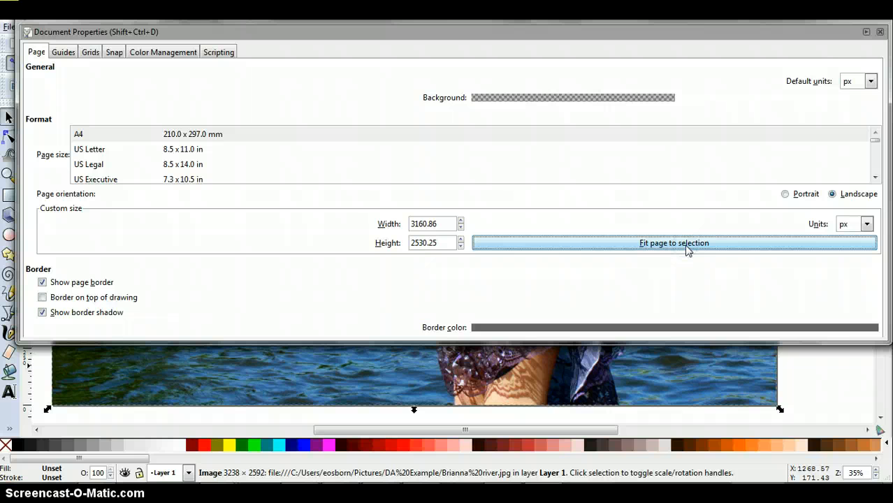
{"action": "left_click", "coordinate": [881, 32]}
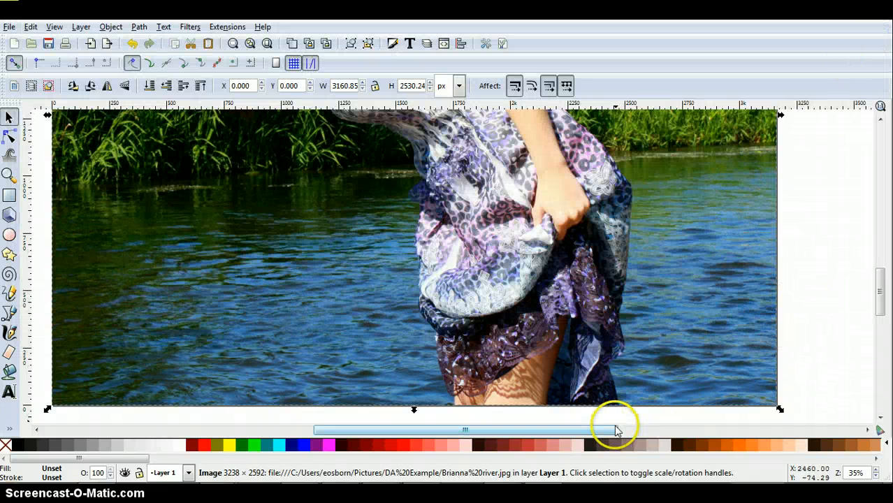
Step: Set up the Calligraphy tool with the Marker preset and a stroke width of 6
{"action": "left_click_drag", "start_coordinate": [881, 296], "coordinate": [884, 265]}
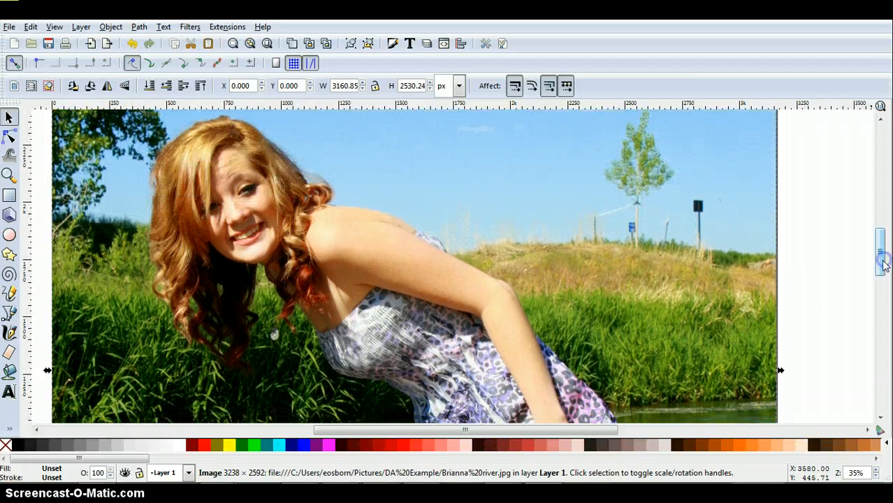
{"action": "left_click_drag", "start_coordinate": [605, 426], "coordinate": [559, 436]}
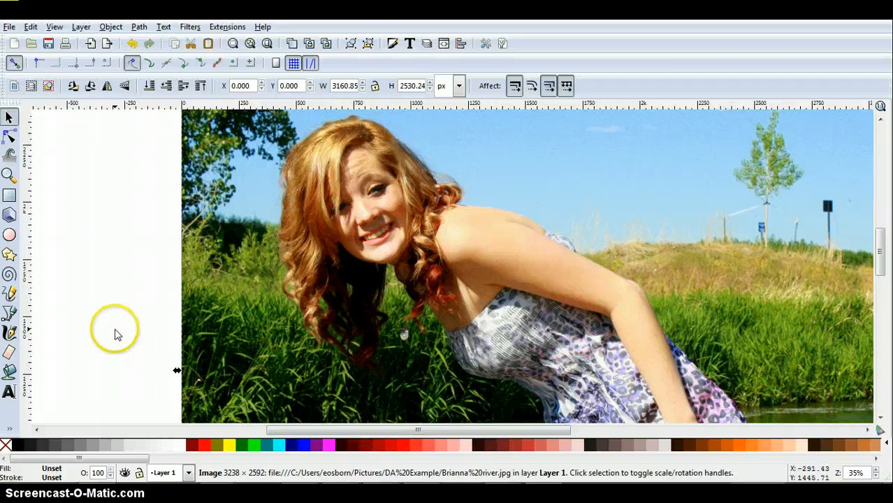
{"action": "left_click", "coordinate": [11, 335]}
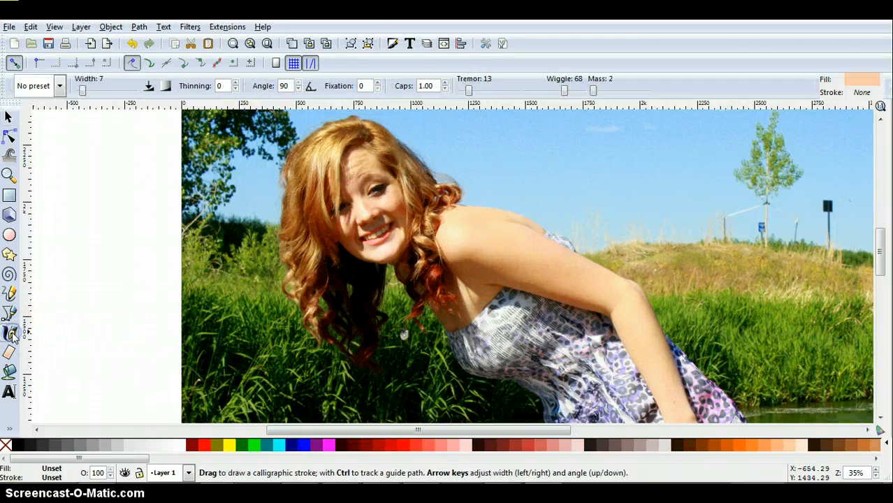
{"action": "left_click", "coordinate": [59, 86]}
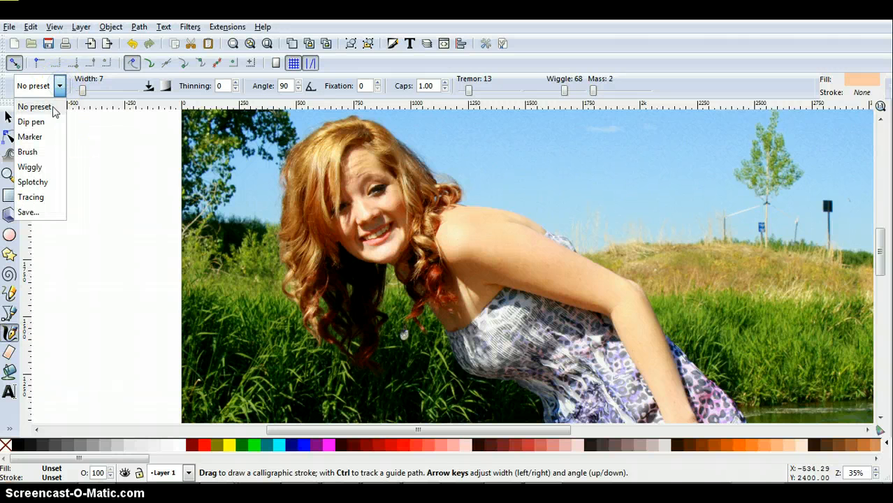
{"action": "left_click", "coordinate": [29, 137]}
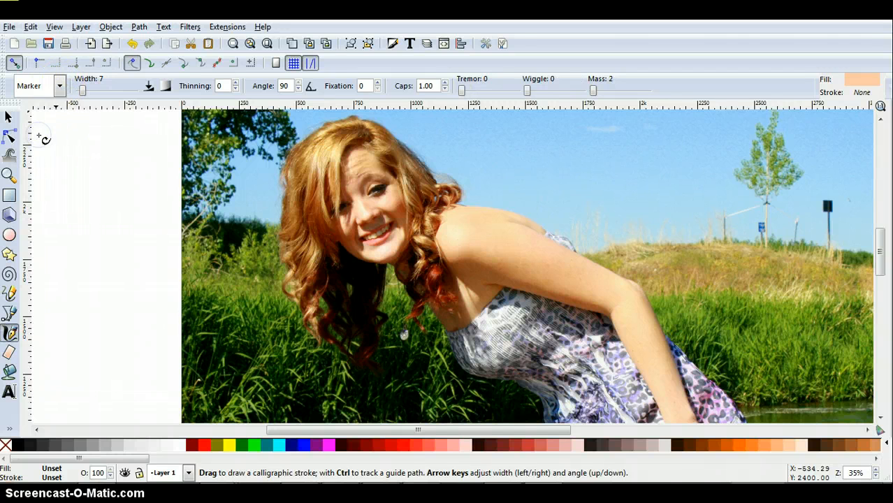
{"action": "mouse_move", "coordinate": [82, 91]}
{"action": "left_mouse_down"}
{"action": "mouse_move", "coordinate": [76, 95]}
{"action": "mouse_move", "coordinate": [103, 93]}
{"action": "mouse_move", "coordinate": [82, 92]}
{"action": "left_mouse_up"}
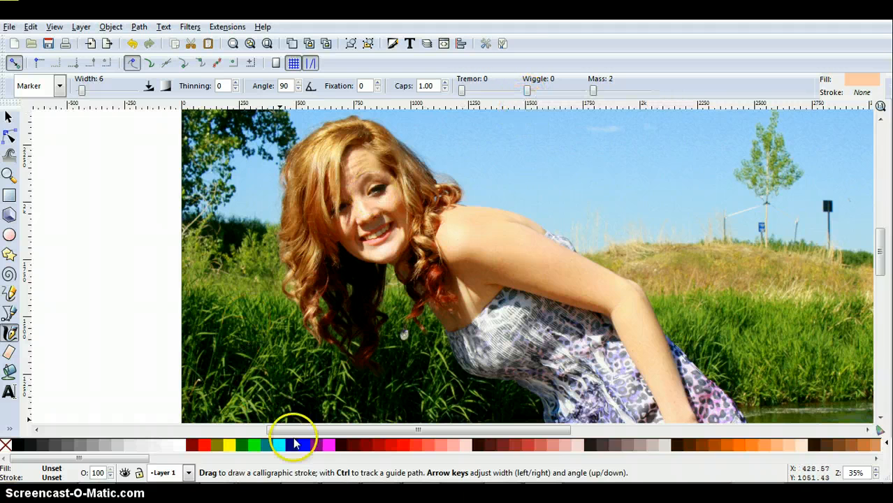
Step: Set the fill to #FFE6D5 and paint calligraphic shapes over the light skin areas of the chin and cheek
{"action": "left_click", "coordinate": [625, 462]}
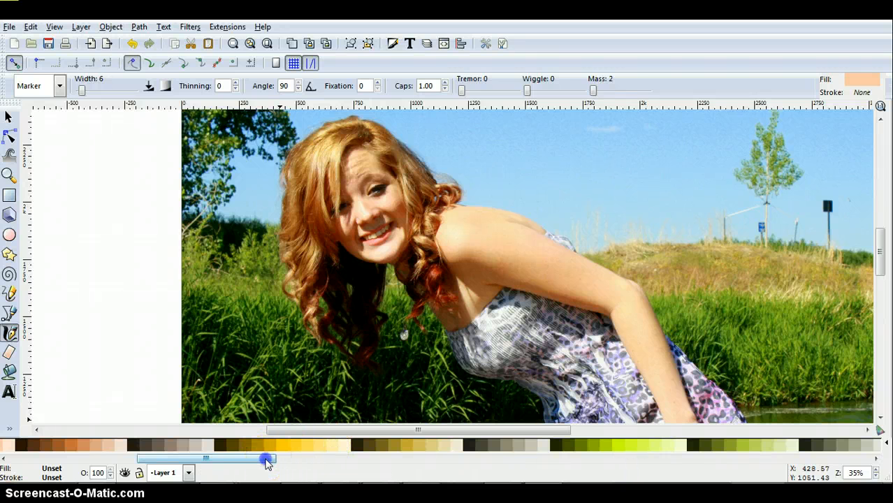
{"action": "left_click_drag", "start_coordinate": [266, 463], "coordinate": [235, 463]}
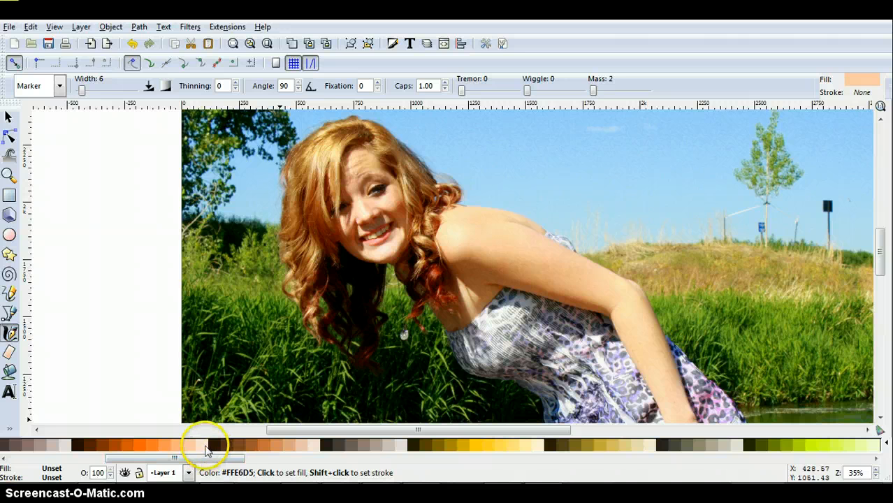
{"action": "left_click", "coordinate": [203, 446]}
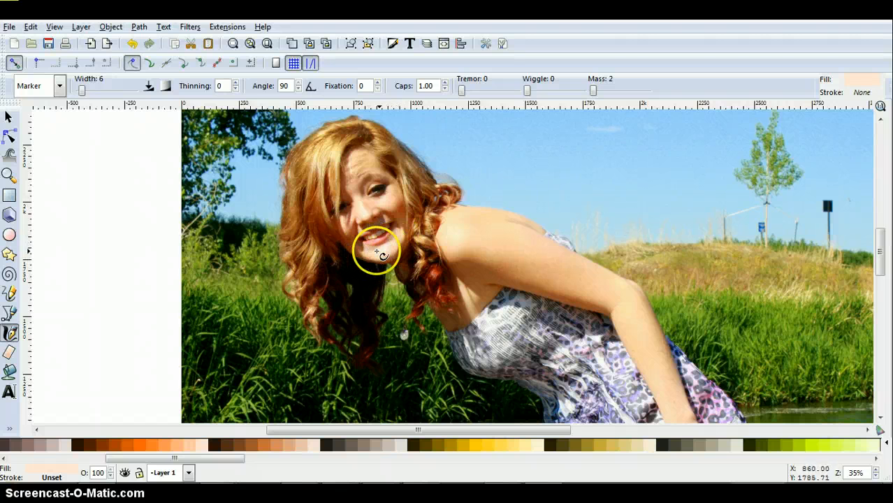
{"action": "mouse_move", "coordinate": [397, 234]}
{"action": "left_mouse_down"}
{"action": "mouse_move", "coordinate": [368, 247]}
{"action": "mouse_move", "coordinate": [371, 255]}
{"action": "mouse_move", "coordinate": [394, 248]}
{"action": "mouse_move", "coordinate": [403, 231]}
{"action": "mouse_move", "coordinate": [371, 253]}
{"action": "mouse_move", "coordinate": [395, 249]}
{"action": "mouse_move", "coordinate": [399, 236]}
{"action": "mouse_move", "coordinate": [362, 204]}
{"action": "mouse_move", "coordinate": [367, 218]}
{"action": "mouse_move", "coordinate": [359, 198]}
{"action": "mouse_move", "coordinate": [366, 222]}
{"action": "mouse_move", "coordinate": [392, 190]}
{"action": "mouse_move", "coordinate": [371, 202]}
{"action": "mouse_move", "coordinate": [390, 204]}
{"action": "mouse_move", "coordinate": [395, 193]}
{"action": "mouse_move", "coordinate": [385, 197]}
{"action": "mouse_move", "coordinate": [395, 193]}
{"action": "left_mouse_up"}
{"action": "key", "text": "ctrl+z"}
{"action": "mouse_move", "coordinate": [349, 231]}
{"action": "left_mouse_down"}
{"action": "mouse_move", "coordinate": [341, 234]}
{"action": "mouse_move", "coordinate": [343, 216]}
{"action": "mouse_move", "coordinate": [351, 234]}
{"action": "mouse_move", "coordinate": [359, 169]}
{"action": "mouse_move", "coordinate": [362, 210]}
{"action": "mouse_move", "coordinate": [436, 244]}
{"action": "left_mouse_up"}
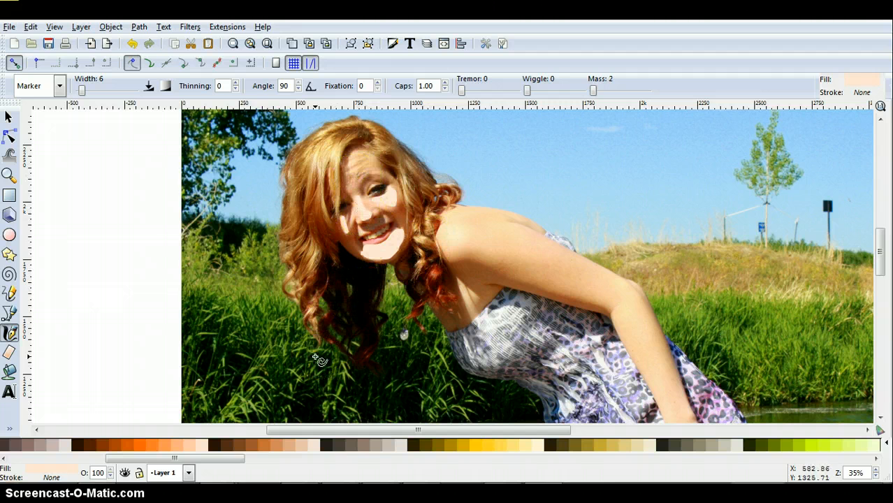
Step: Choose #DEAA87 as the fill for new strokes and undo the fill change on the shape already painted
{"action": "left_click", "coordinate": [303, 444]}
{"action": "left_click", "coordinate": [293, 445]}
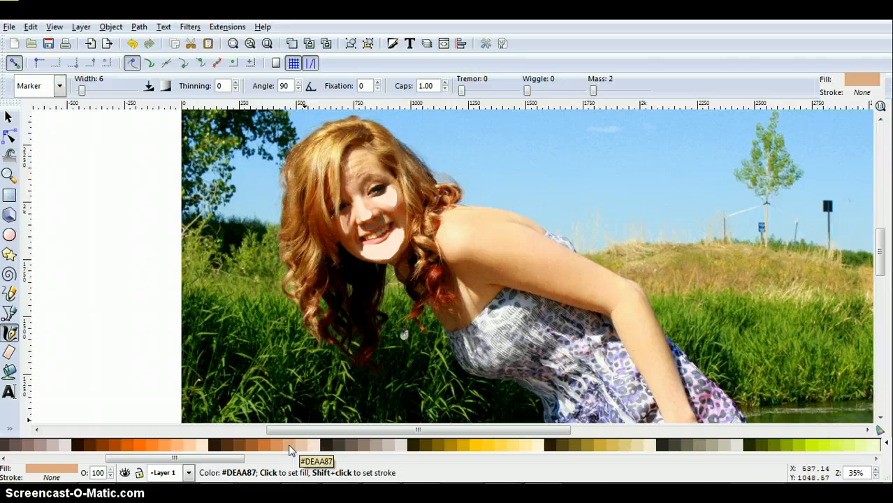
{"action": "left_click", "coordinate": [290, 445]}
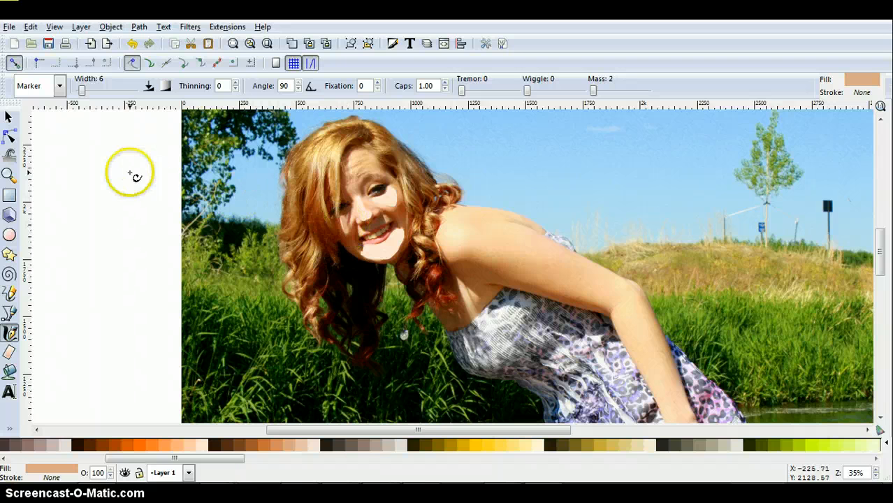
{"action": "left_click", "coordinate": [31, 26]}
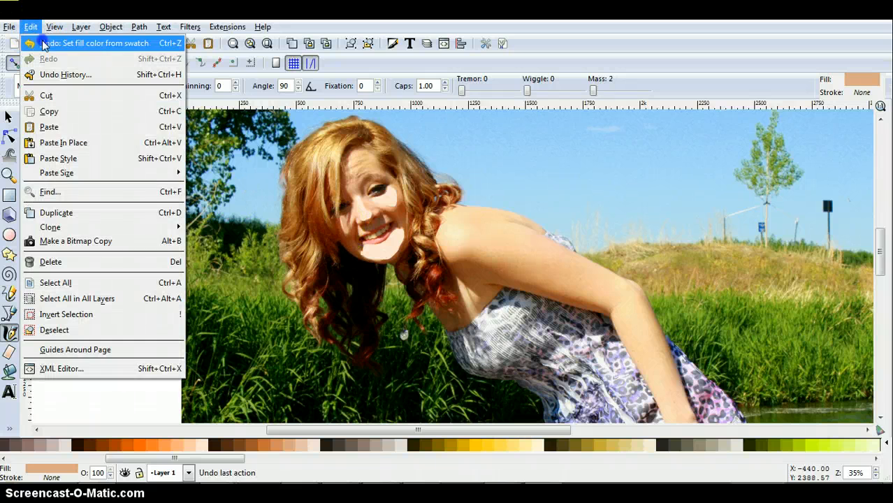
{"action": "left_click", "coordinate": [42, 44]}
Step: Paint #DEAA87 calligraphic strokes over the darker skin areas around the nose and middle of the face
{"action": "mouse_move", "coordinate": [126, 260]}
{"action": "left_mouse_down"}
{"action": "mouse_move", "coordinate": [306, 203]}
{"action": "mouse_move", "coordinate": [344, 204]}
{"action": "mouse_move", "coordinate": [386, 240]}
{"action": "mouse_move", "coordinate": [410, 238]}
{"action": "mouse_move", "coordinate": [413, 222]}
{"action": "mouse_move", "coordinate": [410, 244]}
{"action": "mouse_move", "coordinate": [393, 183]}
{"action": "mouse_move", "coordinate": [381, 170]}
{"action": "mouse_move", "coordinate": [364, 198]}
{"action": "left_mouse_up"}
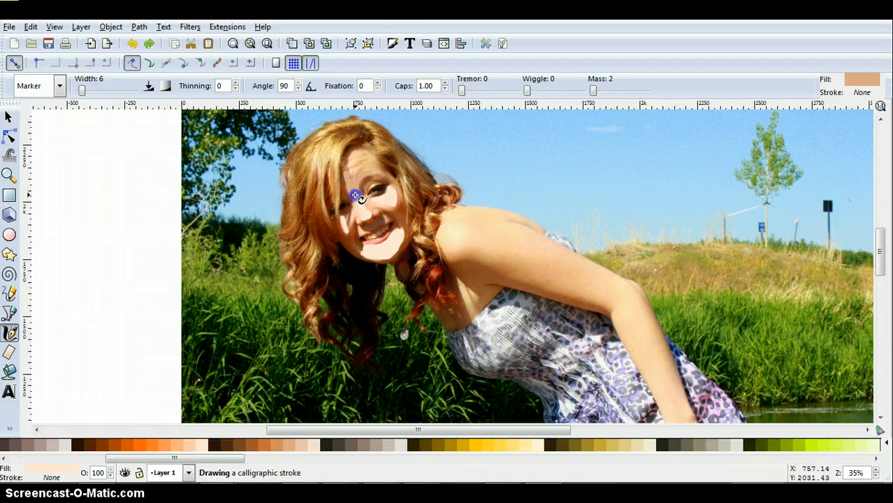
{"action": "mouse_move", "coordinate": [355, 178]}
{"action": "left_mouse_down"}
{"action": "mouse_move", "coordinate": [376, 170]}
{"action": "mouse_move", "coordinate": [344, 179]}
{"action": "mouse_move", "coordinate": [348, 163]}
{"action": "mouse_move", "coordinate": [375, 227]}
{"action": "mouse_move", "coordinate": [374, 214]}
{"action": "mouse_move", "coordinate": [358, 224]}
{"action": "mouse_move", "coordinate": [381, 219]}
{"action": "mouse_move", "coordinate": [377, 209]}
{"action": "mouse_move", "coordinate": [379, 218]}
{"action": "left_mouse_up"}
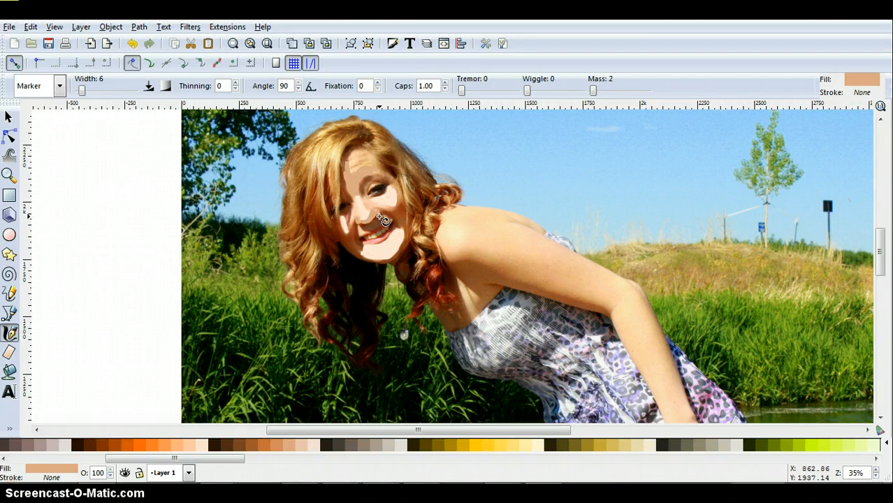
{"action": "left_click", "coordinate": [394, 296]}
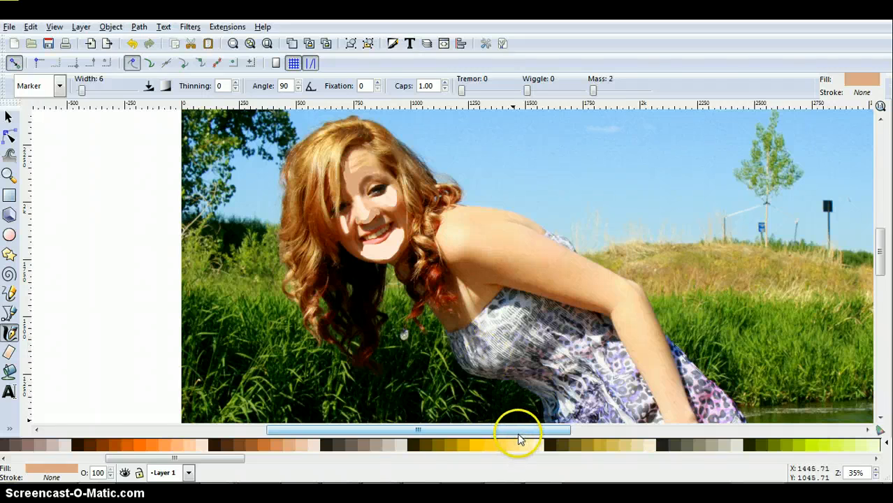
Step: Start a Pen path at the hair beside the neck and trace the upper edge of the shoulder and back to the dress
{"action": "left_click_drag", "start_coordinate": [519, 437], "coordinate": [566, 442]}
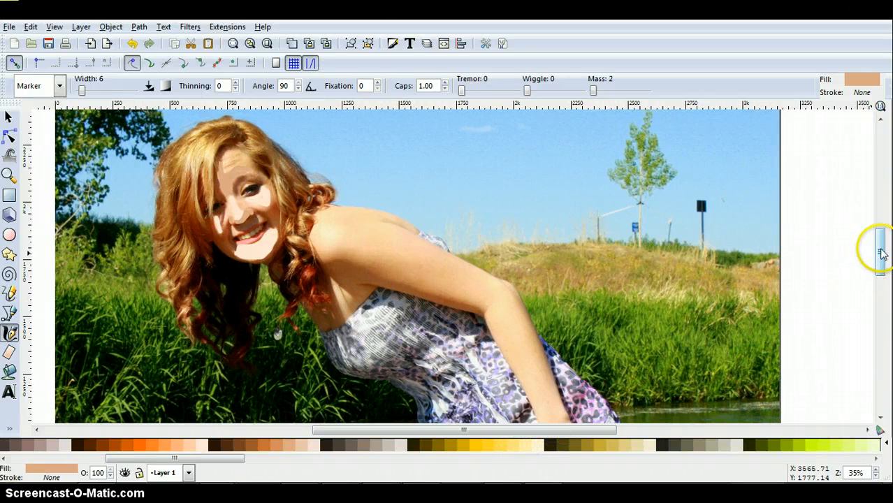
{"action": "left_click_drag", "start_coordinate": [883, 248], "coordinate": [884, 265]}
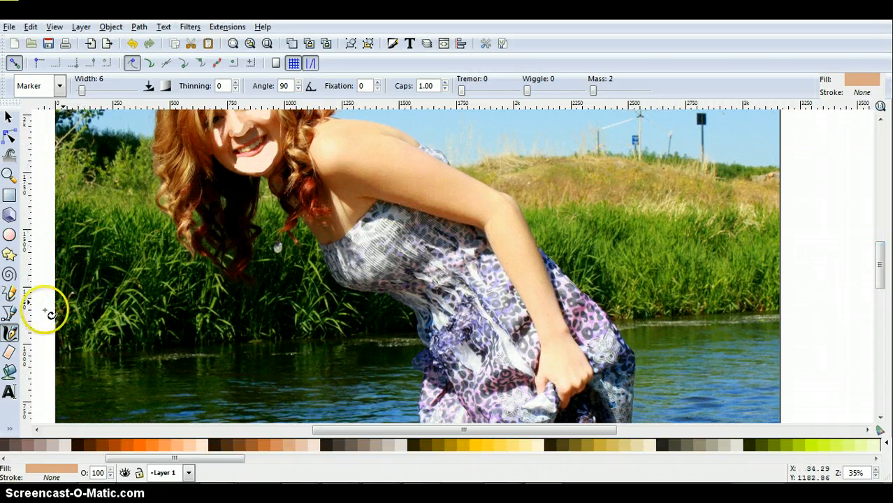
{"action": "left_click", "coordinate": [9, 314]}
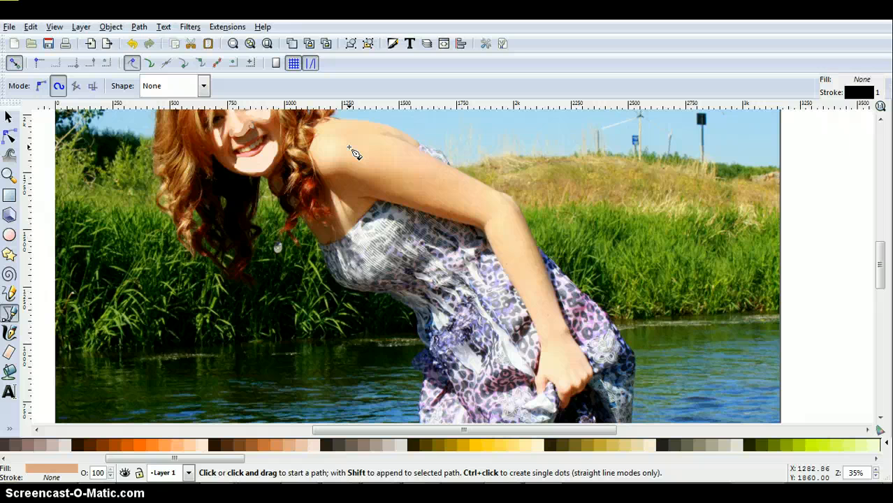
{"action": "left_click", "coordinate": [311, 145]}
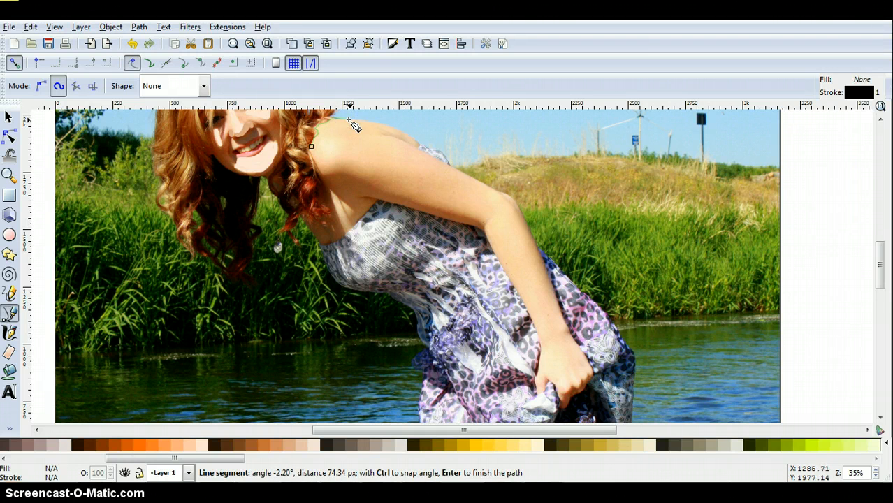
{"action": "left_click", "coordinate": [379, 126]}
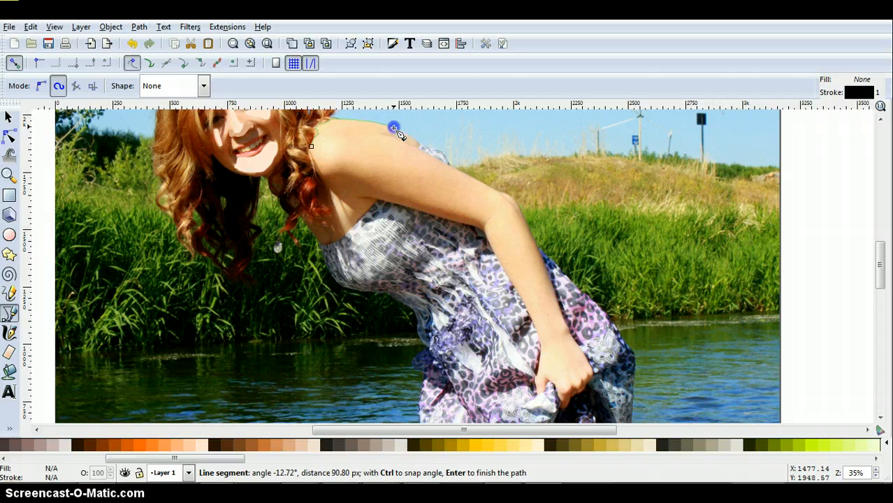
{"action": "left_click", "coordinate": [395, 127]}
{"action": "left_click", "coordinate": [413, 134]}
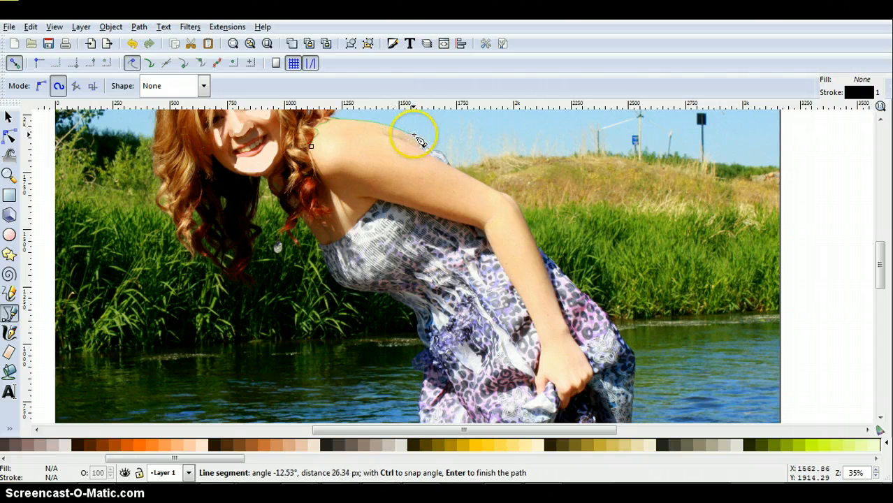
{"action": "left_click", "coordinate": [422, 145]}
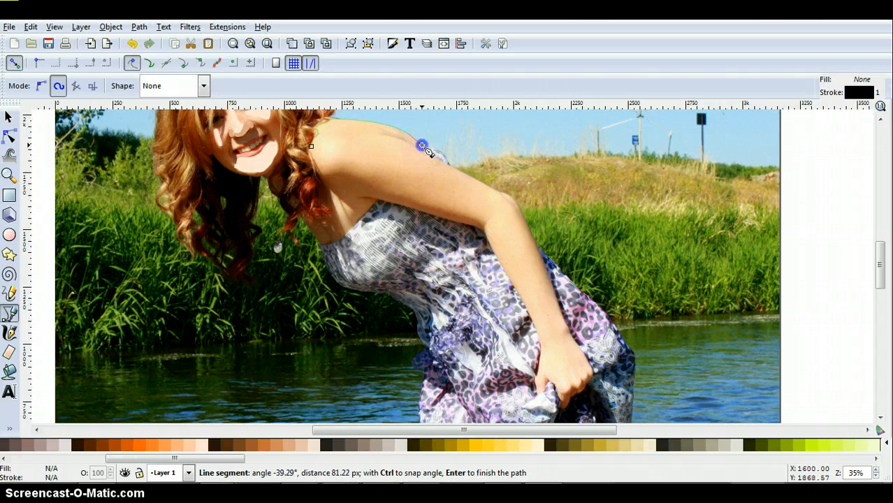
Step: Continue the path in and out along the crease behind the shoulder to the start of the upper arm
{"action": "left_click", "coordinate": [417, 148]}
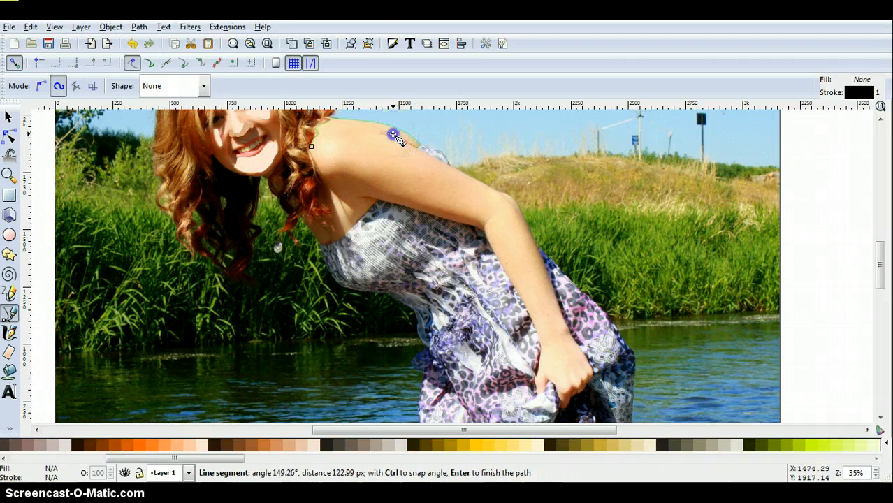
{"action": "left_click", "coordinate": [393, 136]}
{"action": "left_click", "coordinate": [389, 140]}
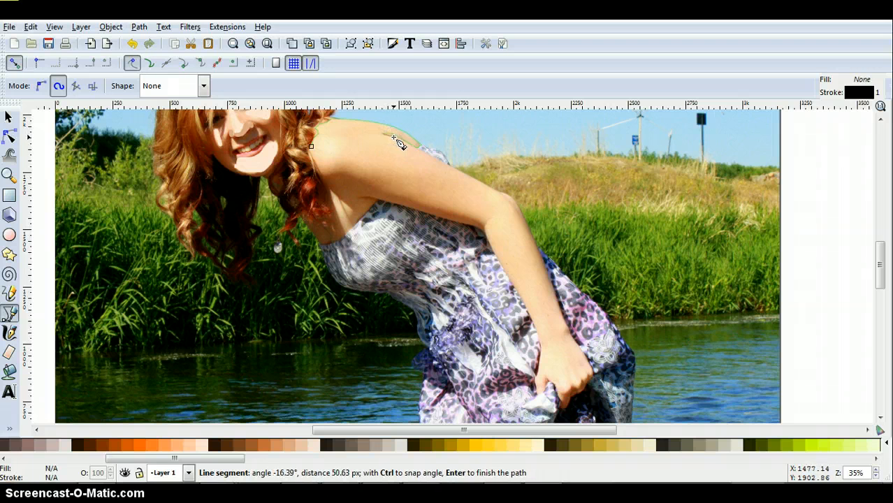
{"action": "left_click", "coordinate": [395, 137]}
{"action": "left_click_drag", "start_coordinate": [414, 147], "coordinate": [425, 149]}
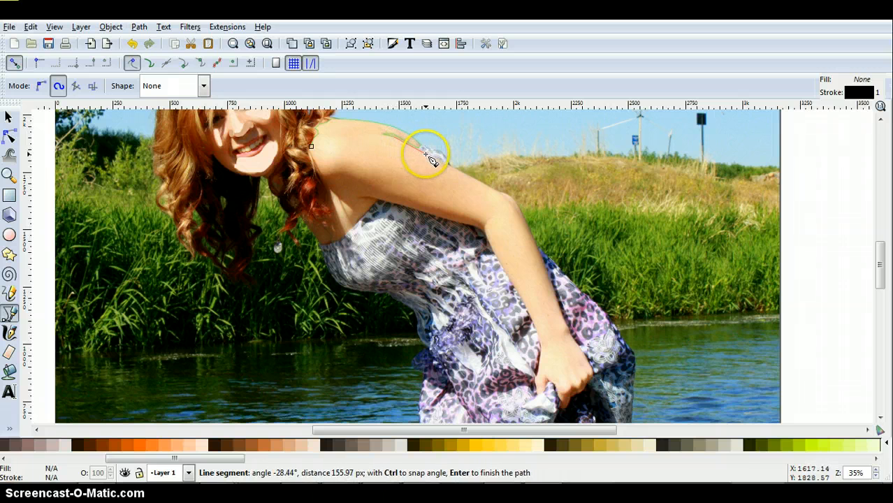
{"action": "left_click", "coordinate": [428, 154]}
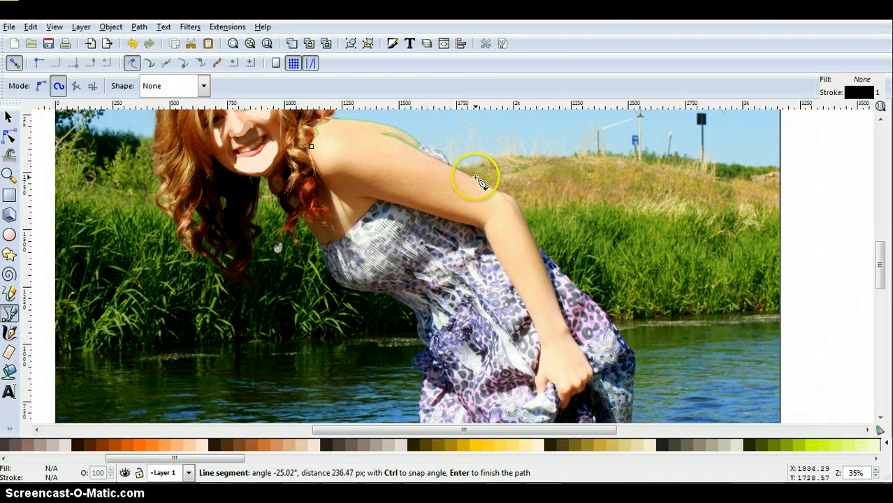
Step: Trace the outer edge of the arm with path nodes from the upper arm around the elbow to the wrist
{"action": "left_click", "coordinate": [498, 194]}
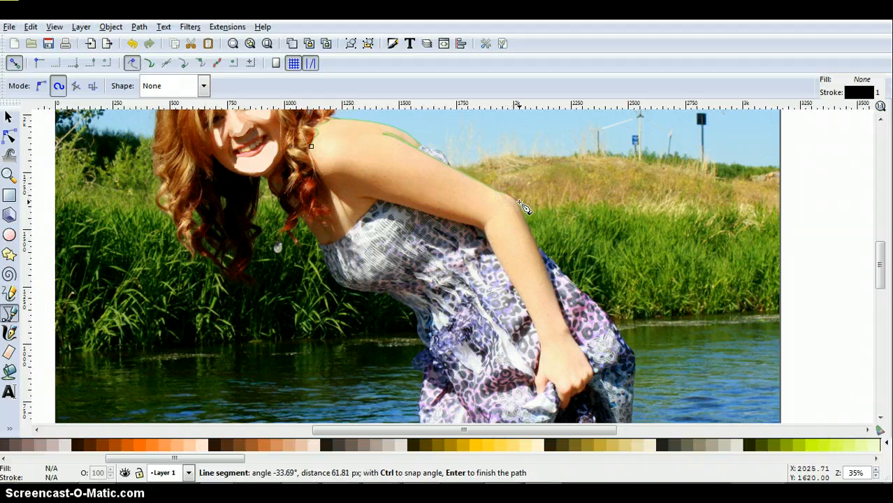
{"action": "left_click", "coordinate": [513, 200]}
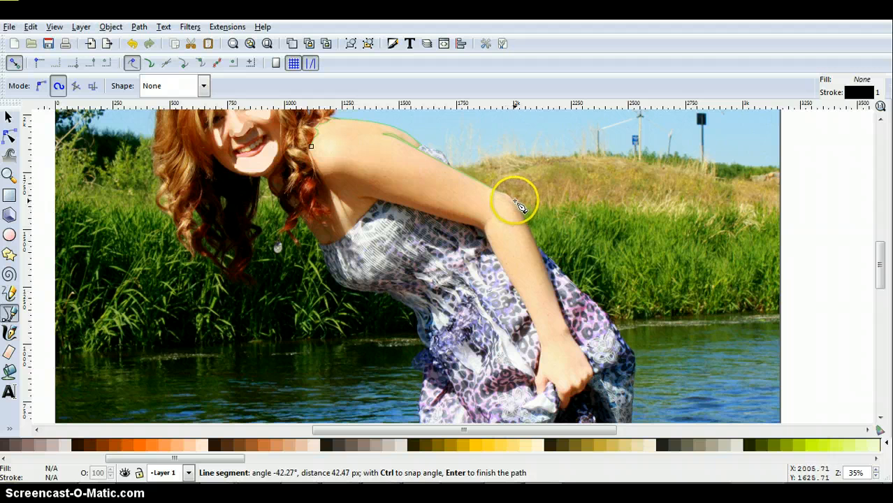
{"action": "left_click", "coordinate": [530, 232]}
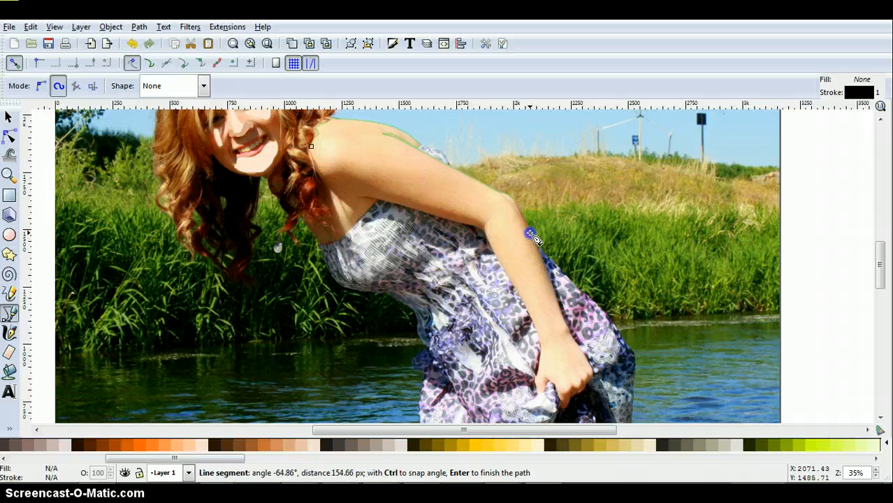
{"action": "left_click", "coordinate": [551, 280]}
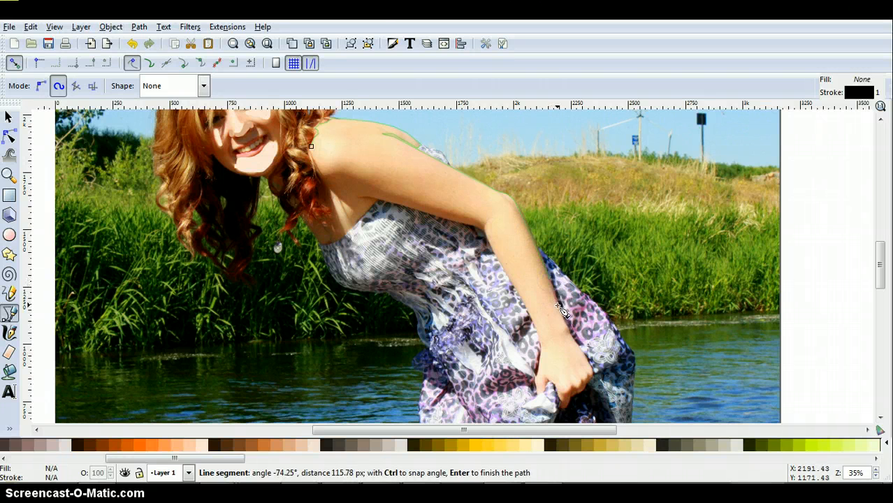
{"action": "left_click", "coordinate": [562, 311]}
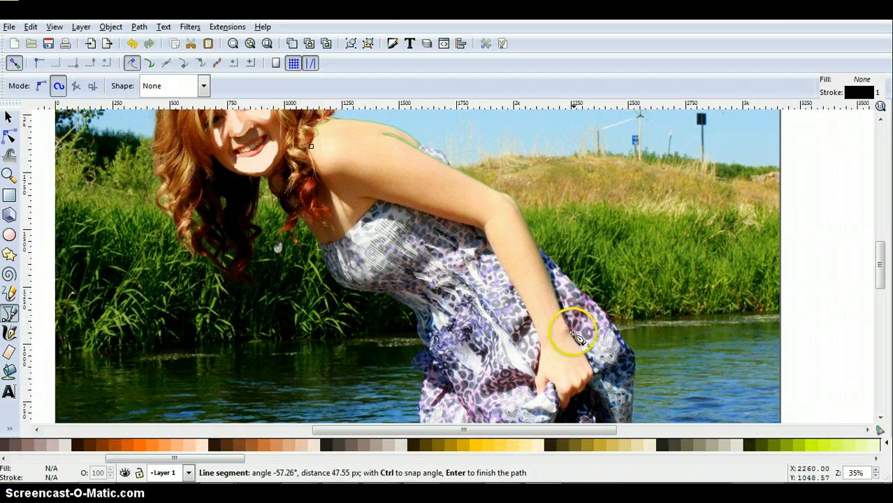
{"action": "left_click", "coordinate": [570, 332]}
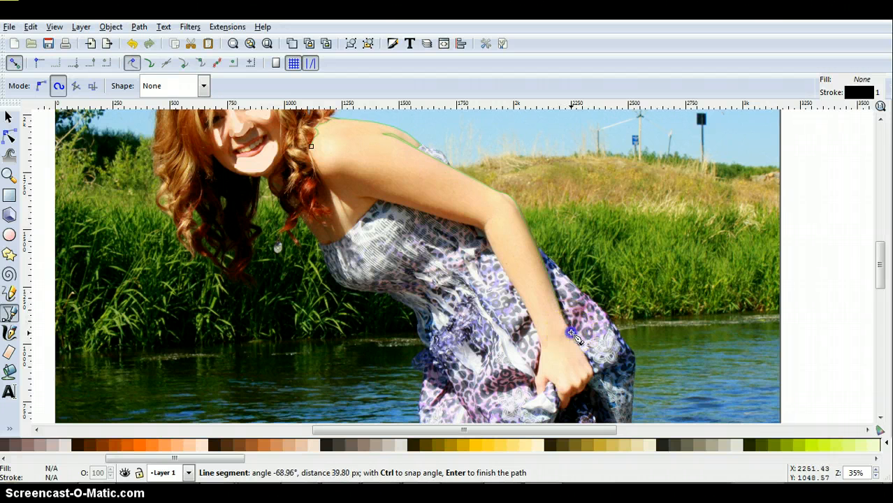
Step: Trace the back of the hand and the outer knuckles, replacing the misplaced node beside the hand
{"action": "left_click", "coordinate": [597, 374]}
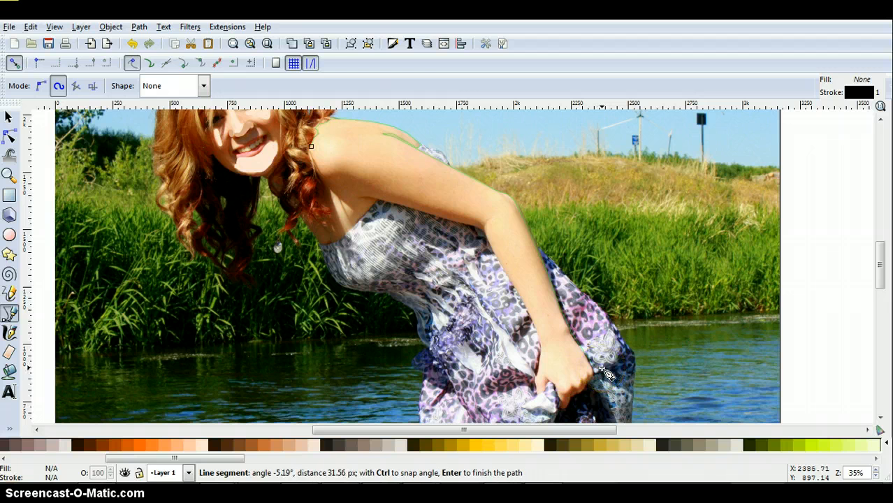
{"action": "key", "text": "BackSpace"}
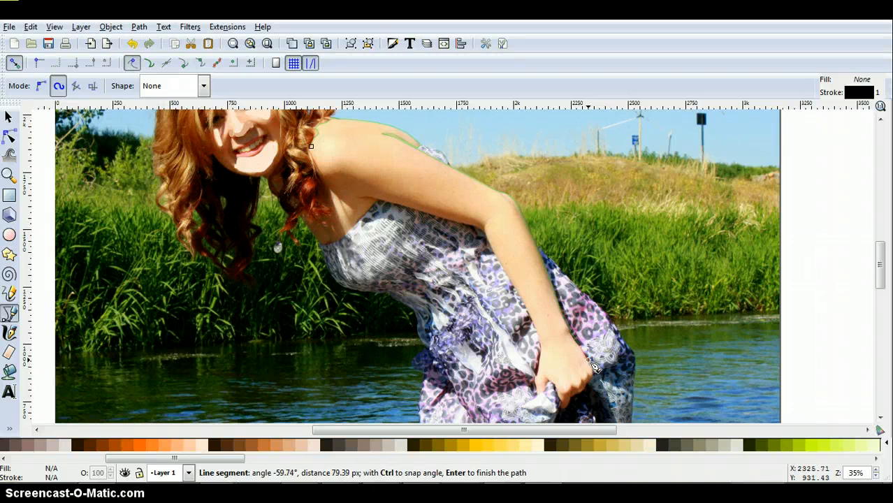
{"action": "left_click", "coordinate": [591, 362]}
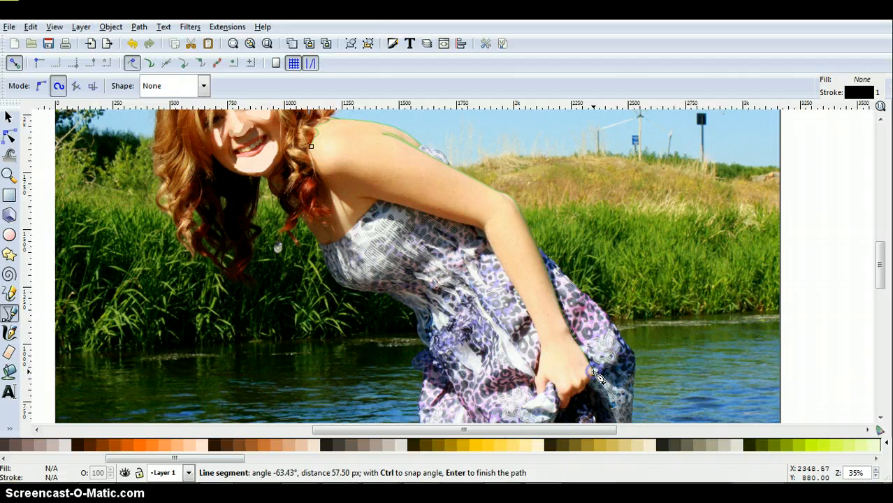
{"action": "left_click", "coordinate": [598, 377]}
{"action": "left_click", "coordinate": [593, 377]}
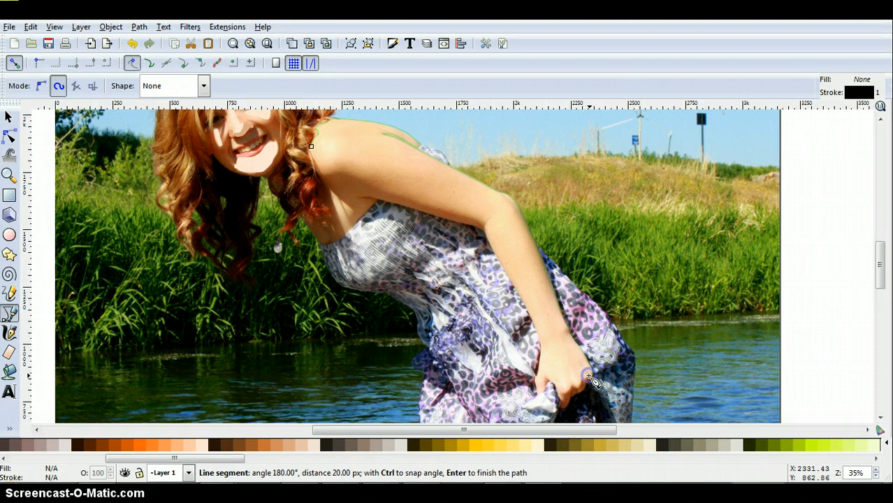
{"action": "left_click", "coordinate": [587, 375]}
{"action": "left_click", "coordinate": [587, 378]}
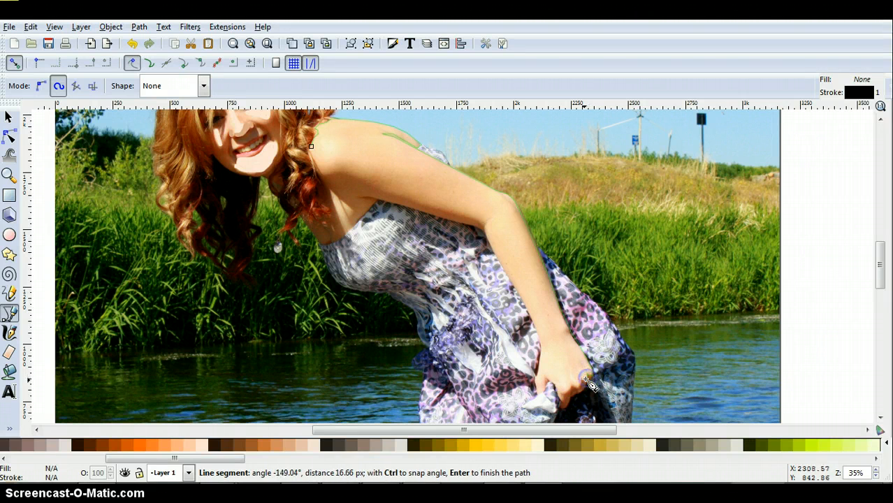
{"action": "left_click", "coordinate": [584, 380]}
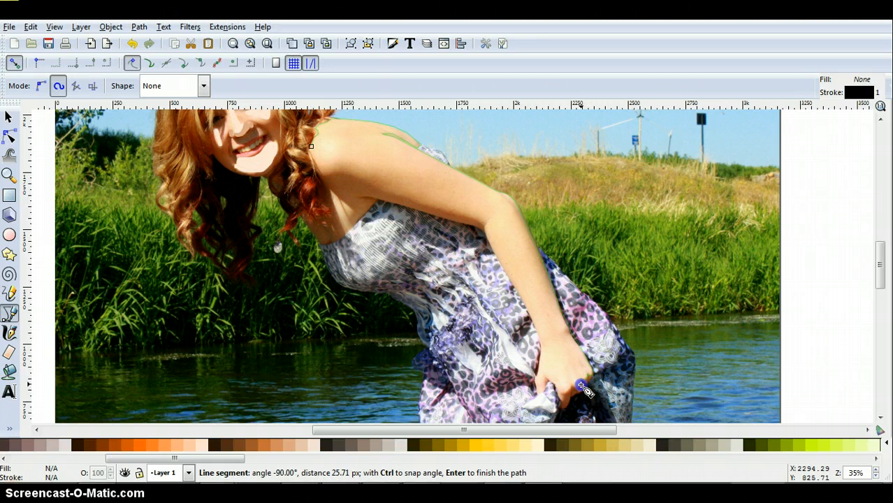
{"action": "left_click", "coordinate": [580, 389]}
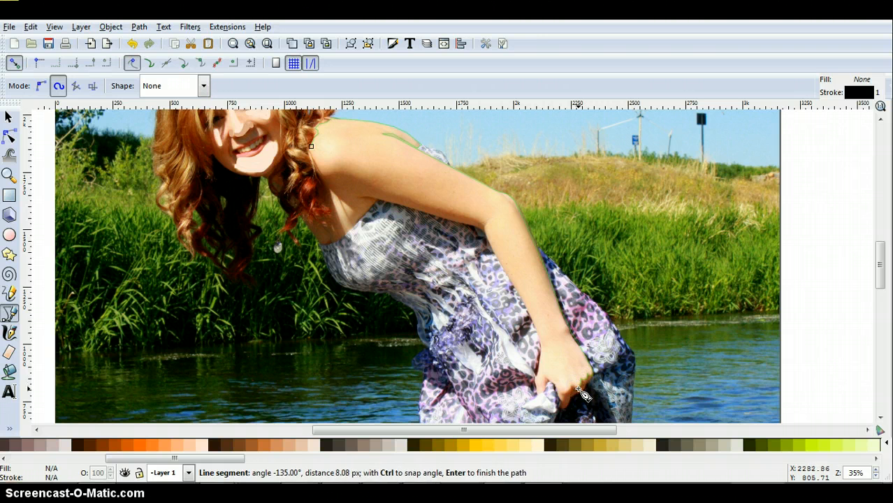
{"action": "left_click", "coordinate": [579, 391]}
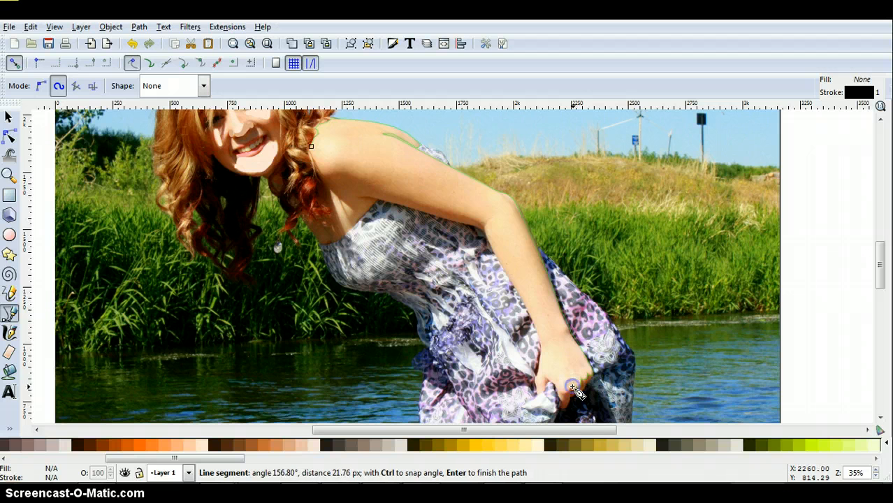
Step: Continue the path around the fingers and thumb gripping the dress
{"action": "left_click", "coordinate": [572, 388]}
{"action": "left_click", "coordinate": [562, 394]}
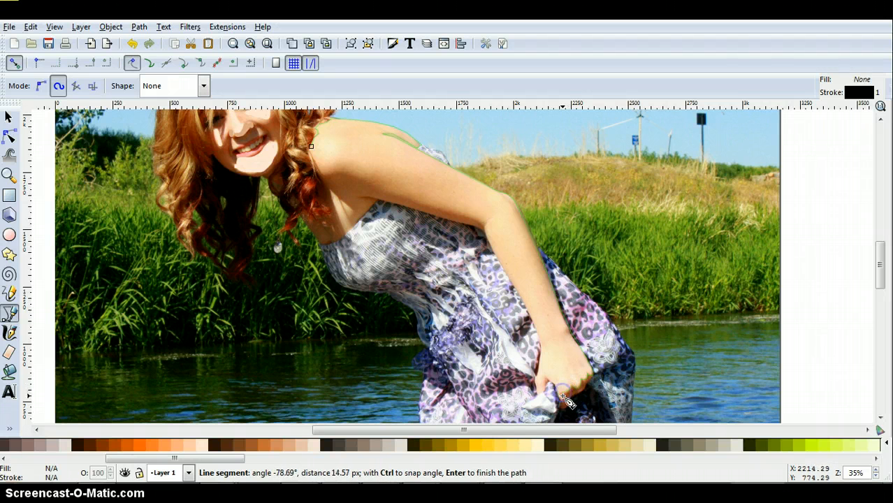
{"action": "left_click", "coordinate": [563, 403]}
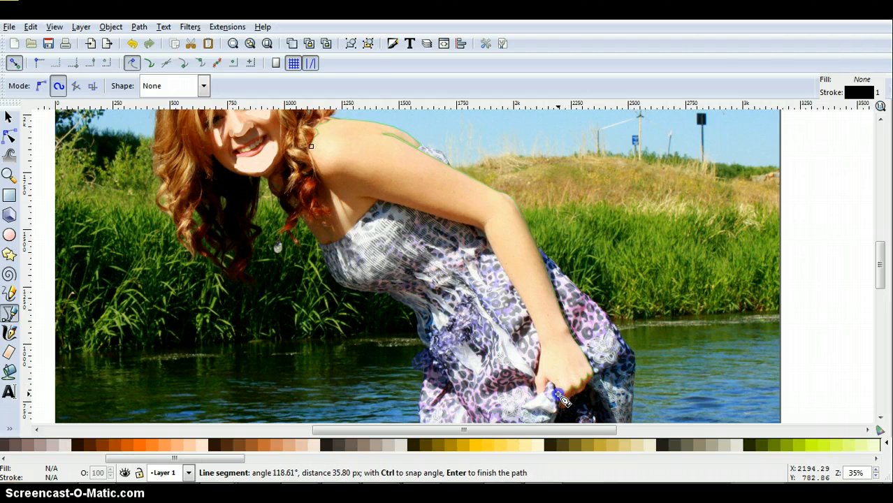
{"action": "left_click", "coordinate": [559, 394]}
{"action": "left_click", "coordinate": [559, 386]}
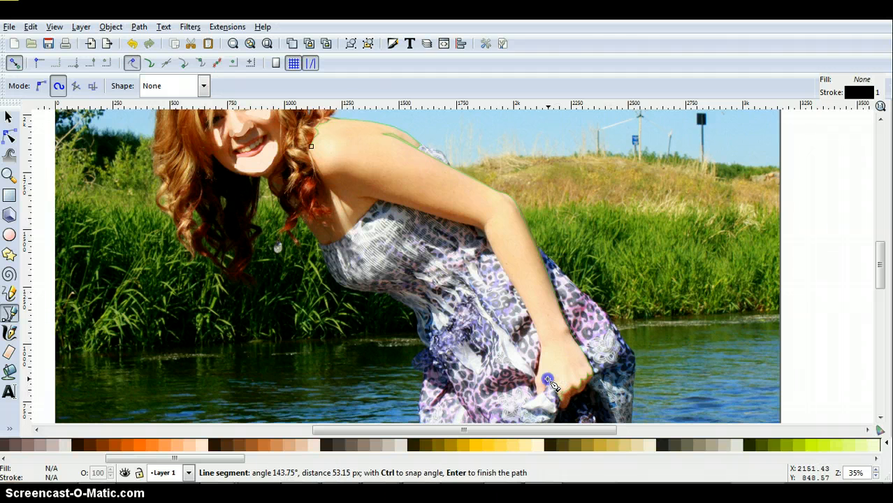
{"action": "left_click", "coordinate": [548, 381]}
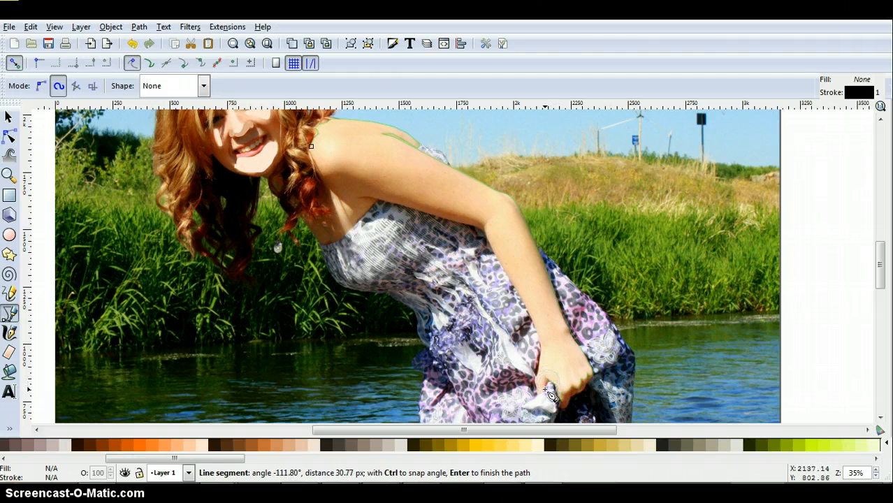
{"action": "left_click", "coordinate": [545, 389]}
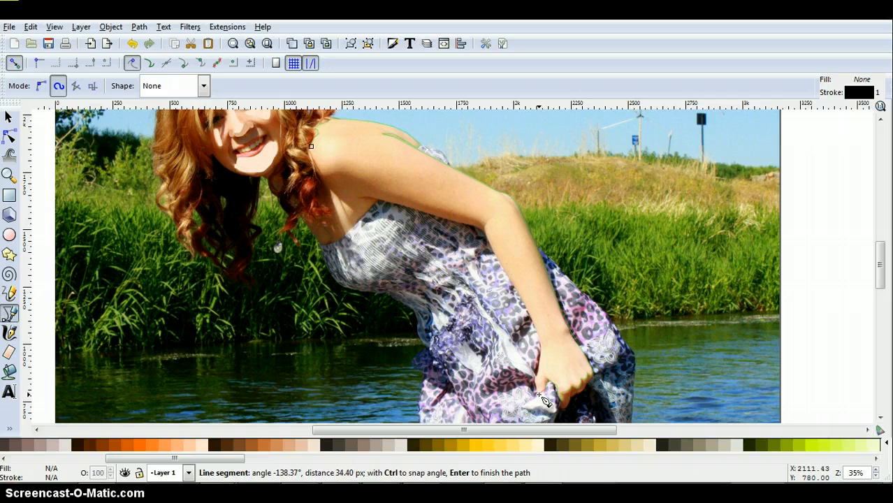
{"action": "left_click", "coordinate": [545, 401]}
{"action": "left_click", "coordinate": [539, 386]}
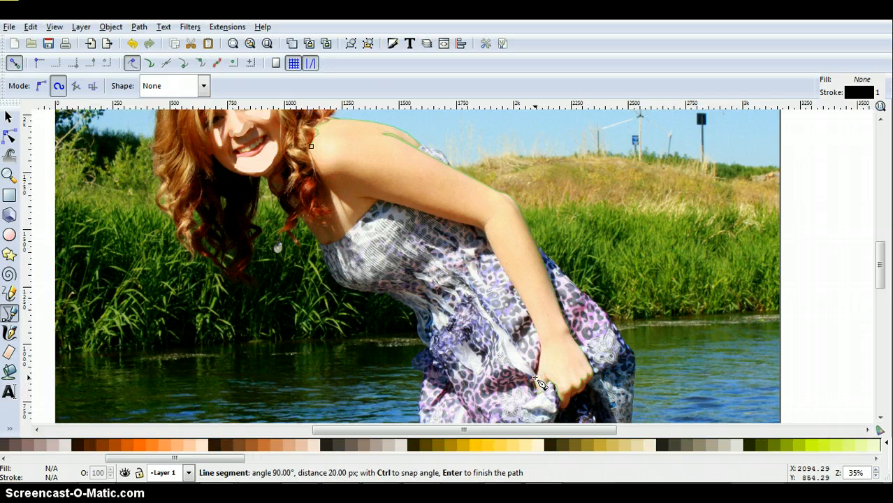
Step: Trace the inner edge of the arm with path nodes from the wrist past the elbow crease to the armpit
{"action": "left_click", "coordinate": [541, 365]}
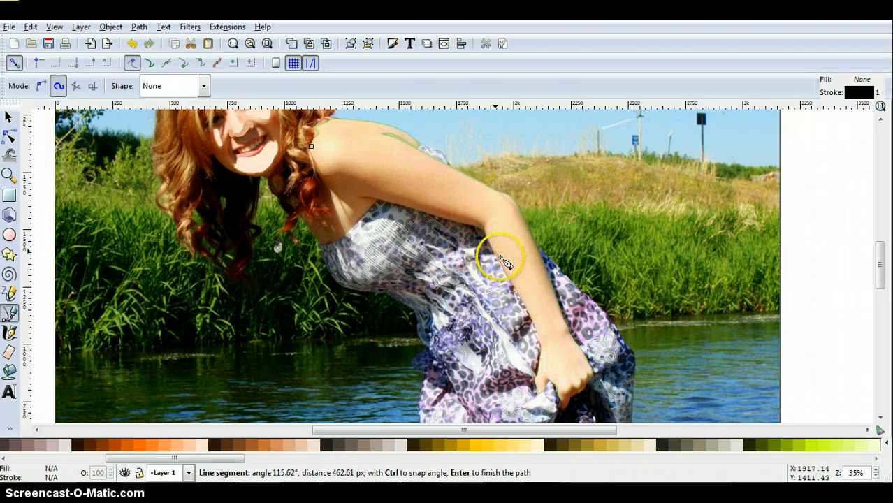
{"action": "left_click", "coordinate": [539, 333]}
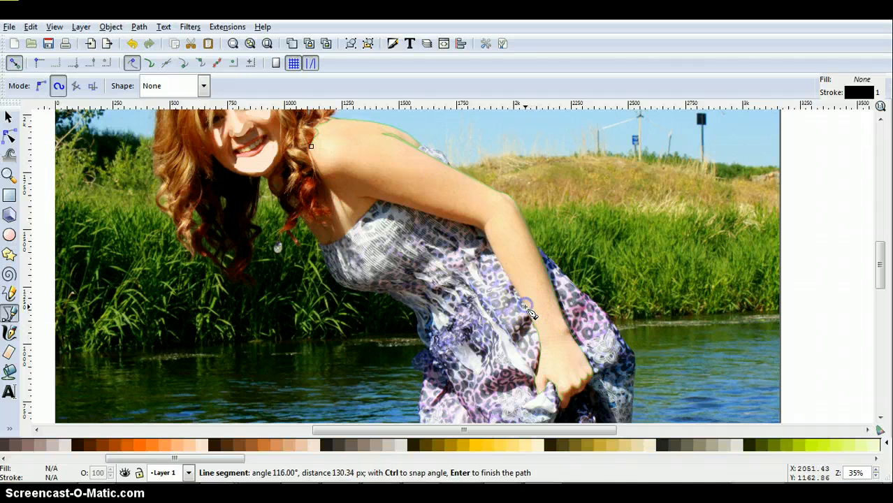
{"action": "left_click", "coordinate": [491, 242]}
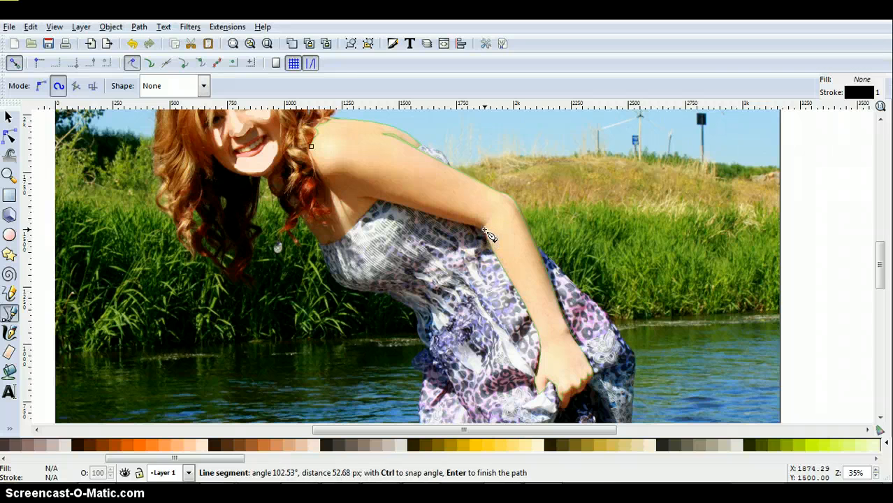
{"action": "left_click", "coordinate": [482, 223]}
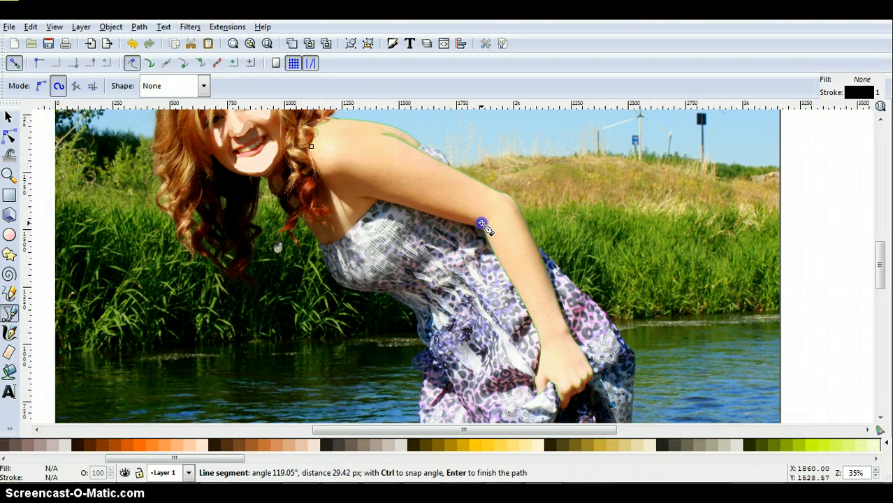
{"action": "left_click", "coordinate": [417, 204]}
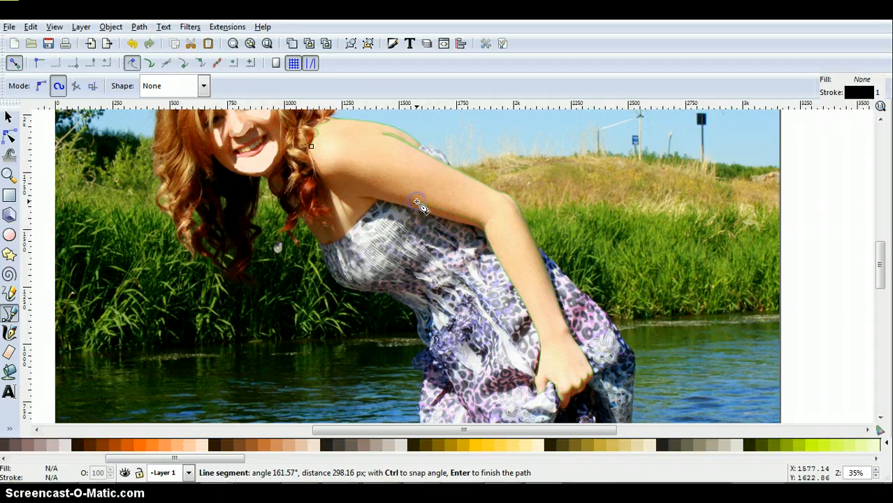
{"action": "left_click", "coordinate": [377, 190]}
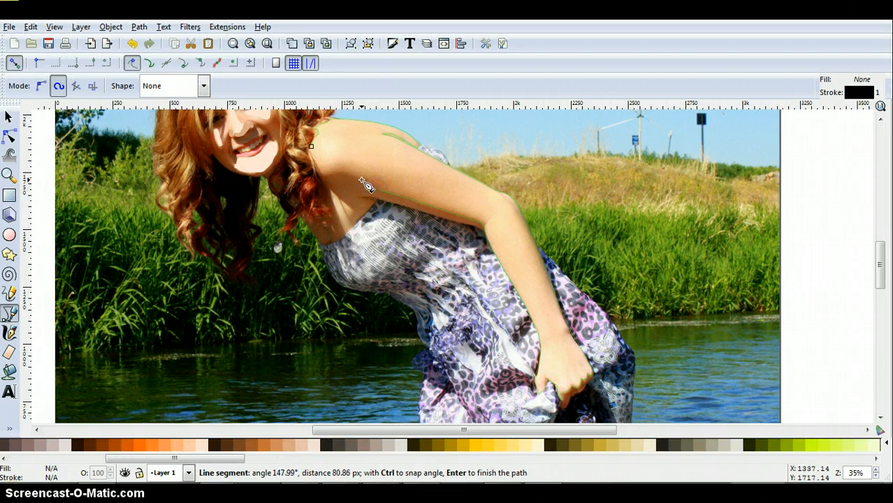
Step: Continue the path from the armpit across the front of the shoulder to the hair and close it at its starting node
{"action": "left_click", "coordinate": [360, 179]}
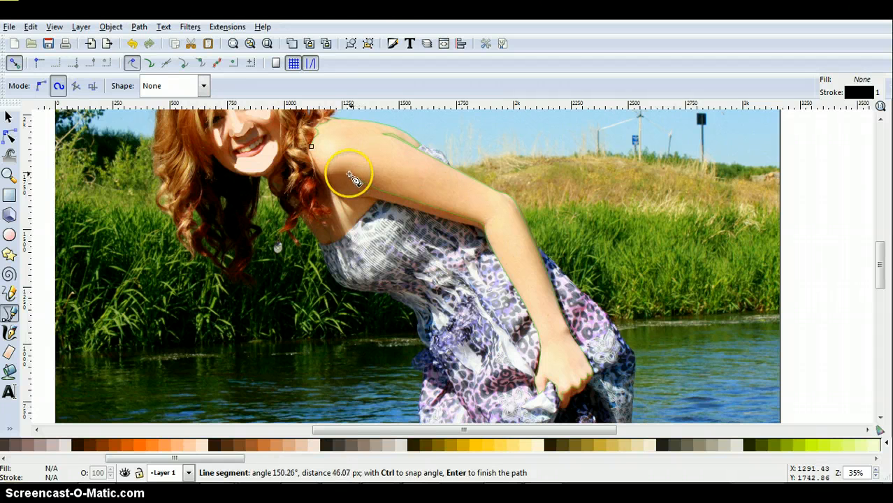
{"action": "left_click", "coordinate": [347, 172]}
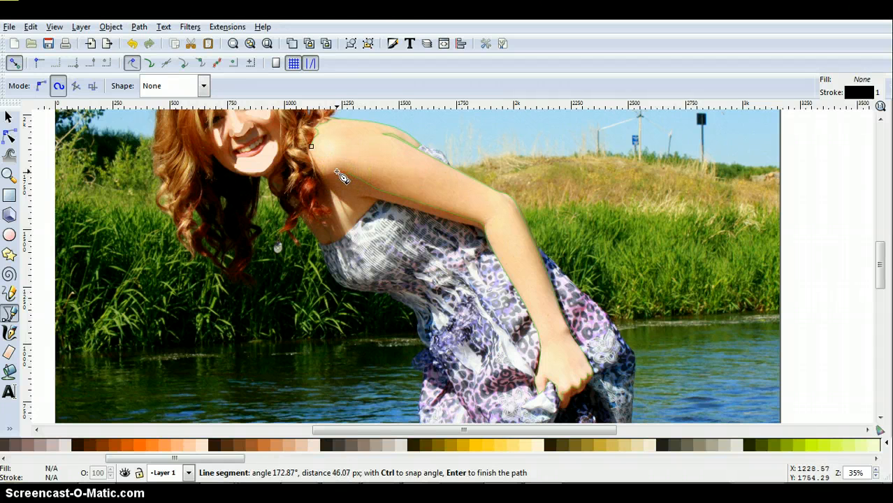
{"action": "left_click", "coordinate": [340, 174]}
{"action": "left_click", "coordinate": [329, 176]}
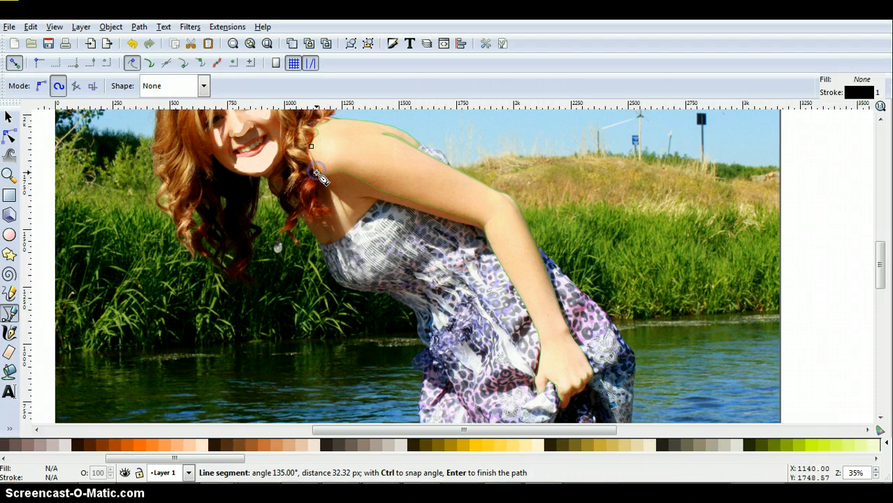
{"action": "left_click", "coordinate": [312, 152]}
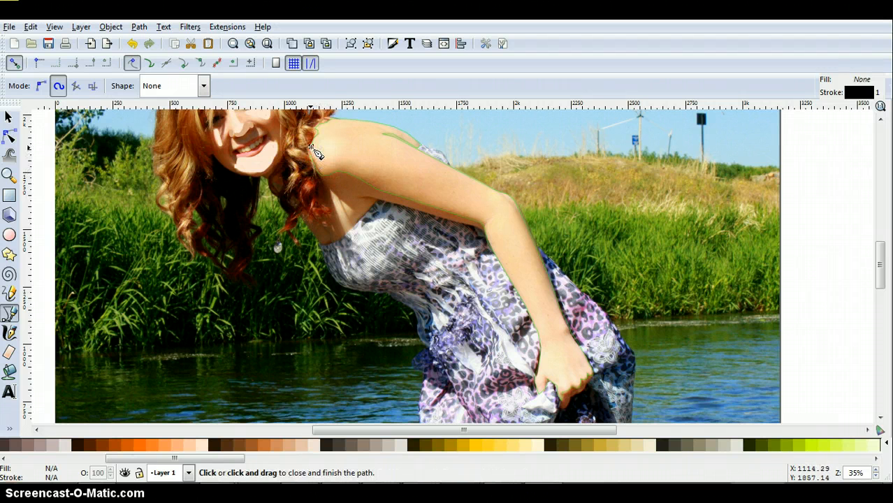
{"action": "left_click", "coordinate": [312, 148]}
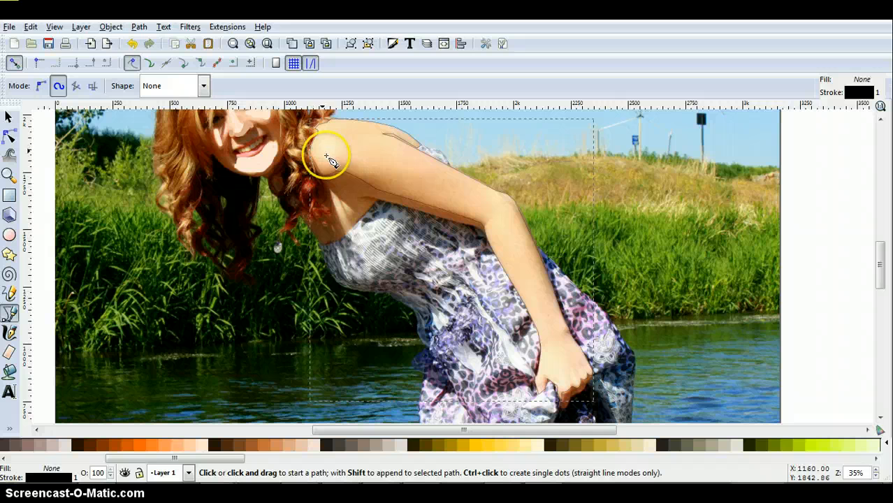
Step: Give the closed arm shape a flat peach fill (ffccaaff) and remove its stroke paint
{"action": "left_click", "coordinate": [110, 26]}
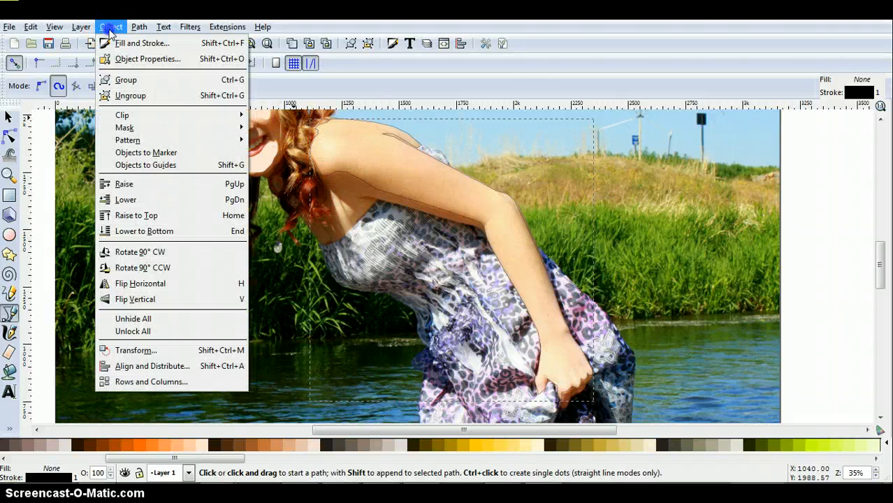
{"action": "left_click", "coordinate": [130, 40]}
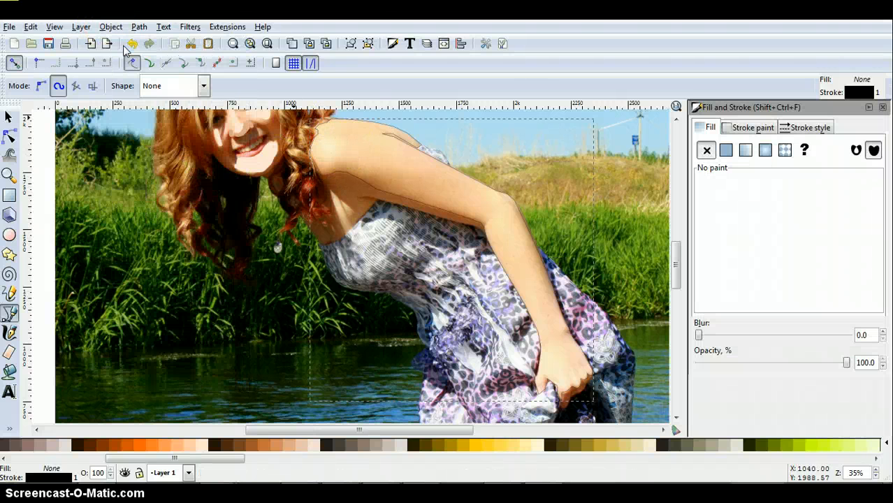
{"action": "left_click", "coordinate": [745, 132]}
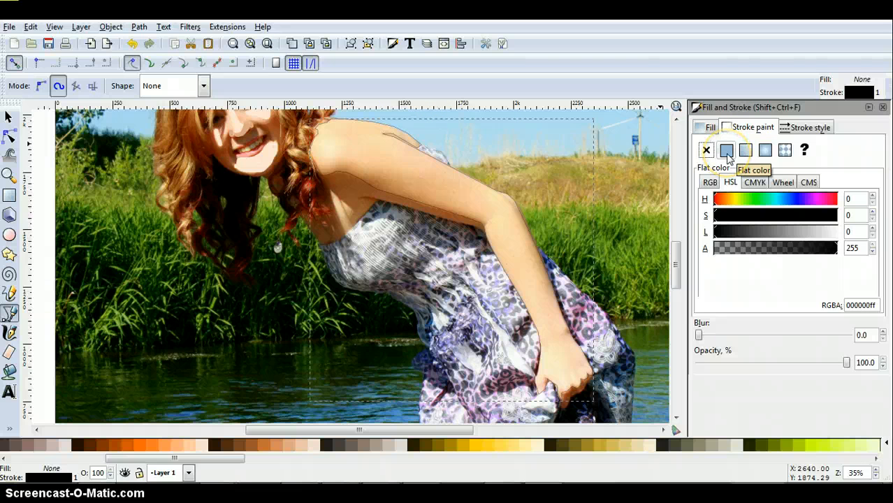
{"action": "left_click", "coordinate": [710, 129]}
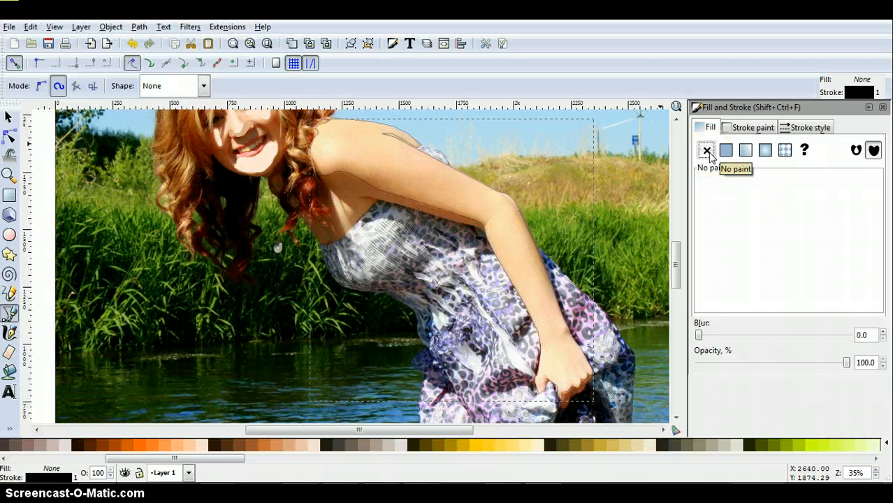
{"action": "left_click", "coordinate": [727, 156]}
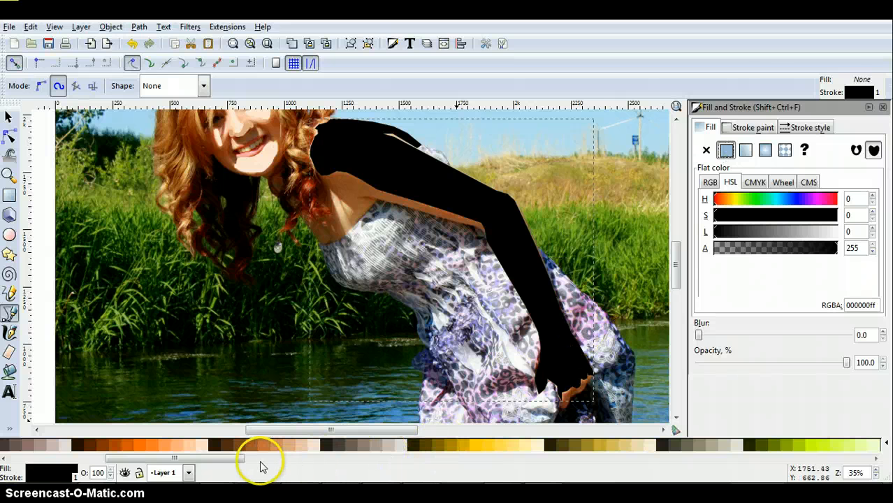
{"action": "left_click", "coordinate": [190, 448]}
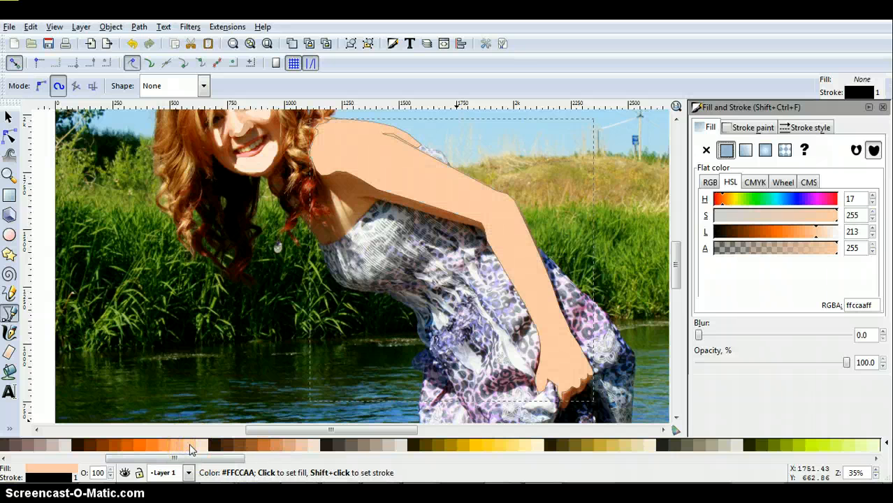
{"action": "left_click", "coordinate": [745, 130]}
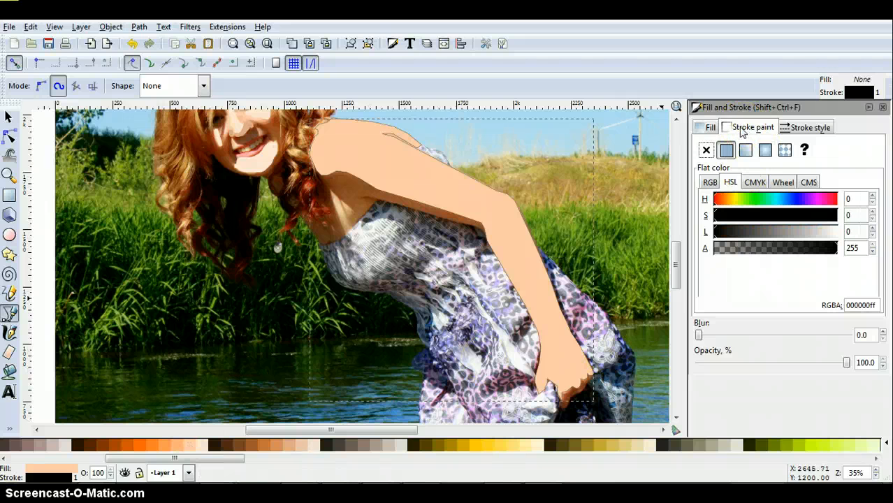
{"action": "left_click", "coordinate": [707, 152]}
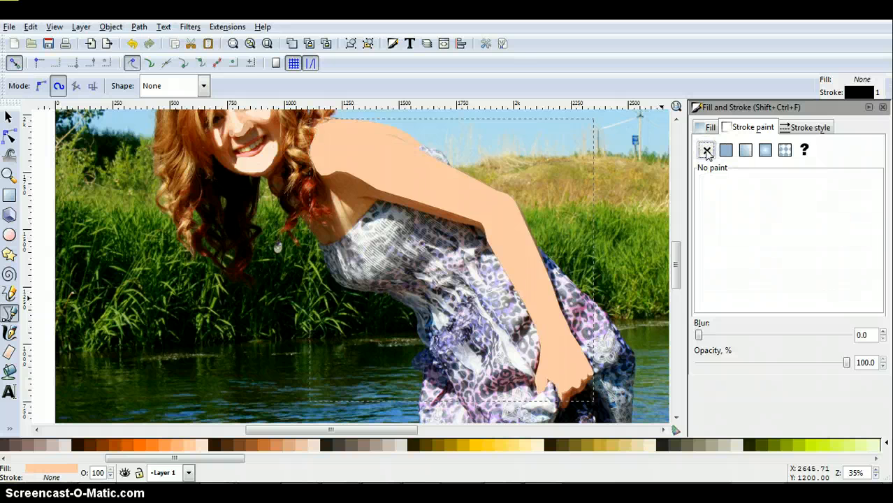